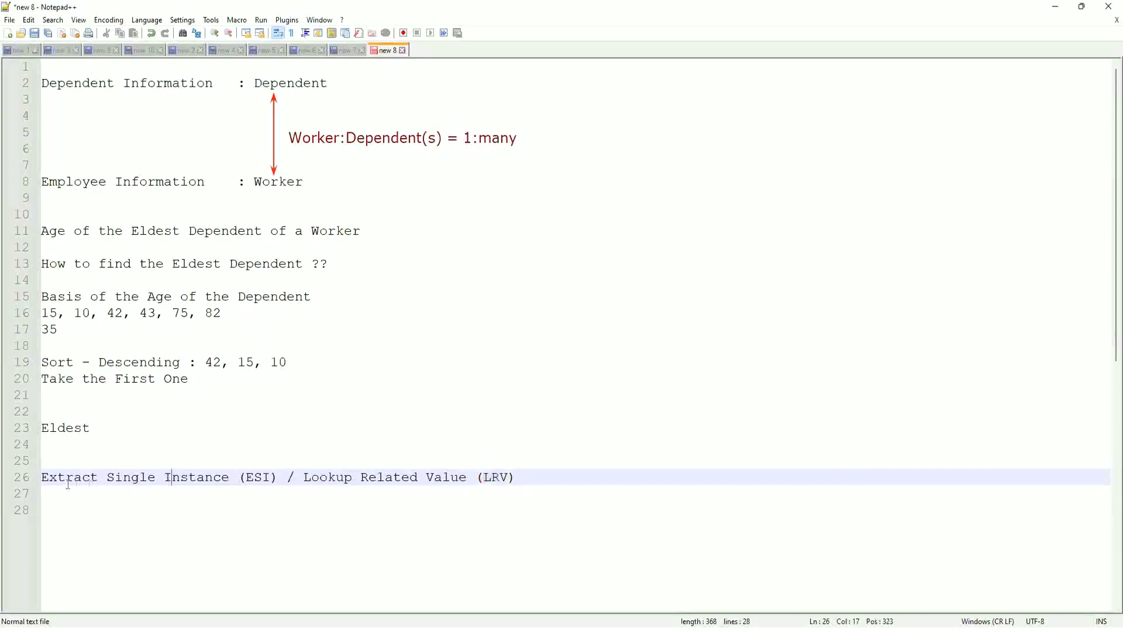
- Review the notes on the Extract Single Instance function and the requirement for the age of a worker's eldest dependent
key(shift+Right)
key(shift+Right)
key(shift+Right)
key(shift+Right)
key(shift+Right)
key(shift+Right)
key(shift+Right)
key(shift+Right)
key(shift+Right)
key(shift+Right)
key(shift+Right)
key(shift+Right)
drag(167, 477, 228, 482)
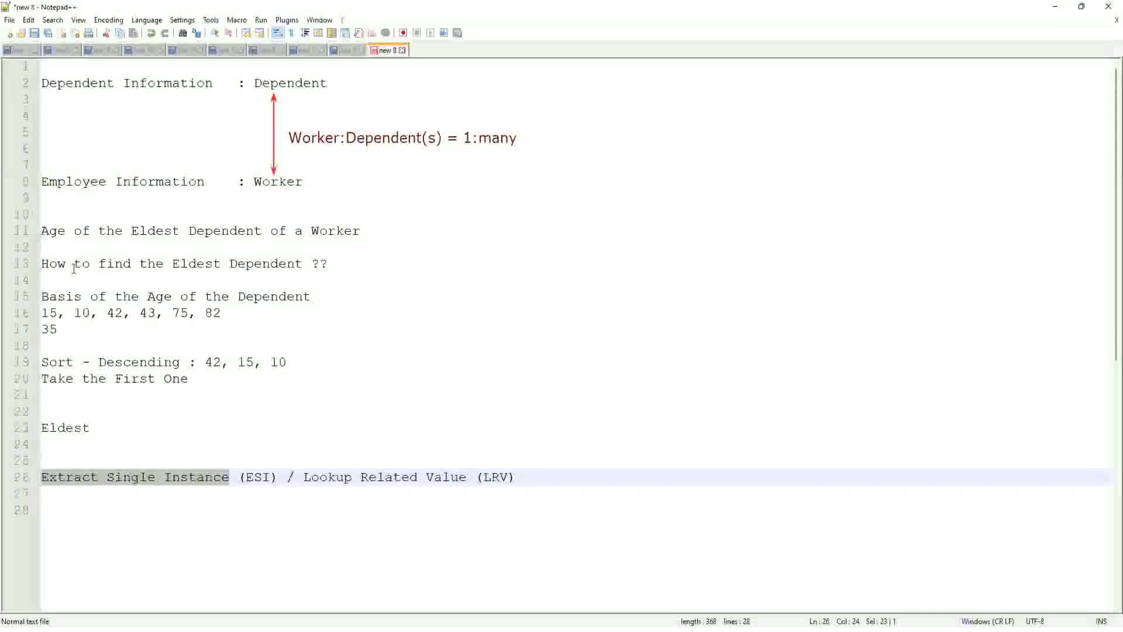
click(375, 231)
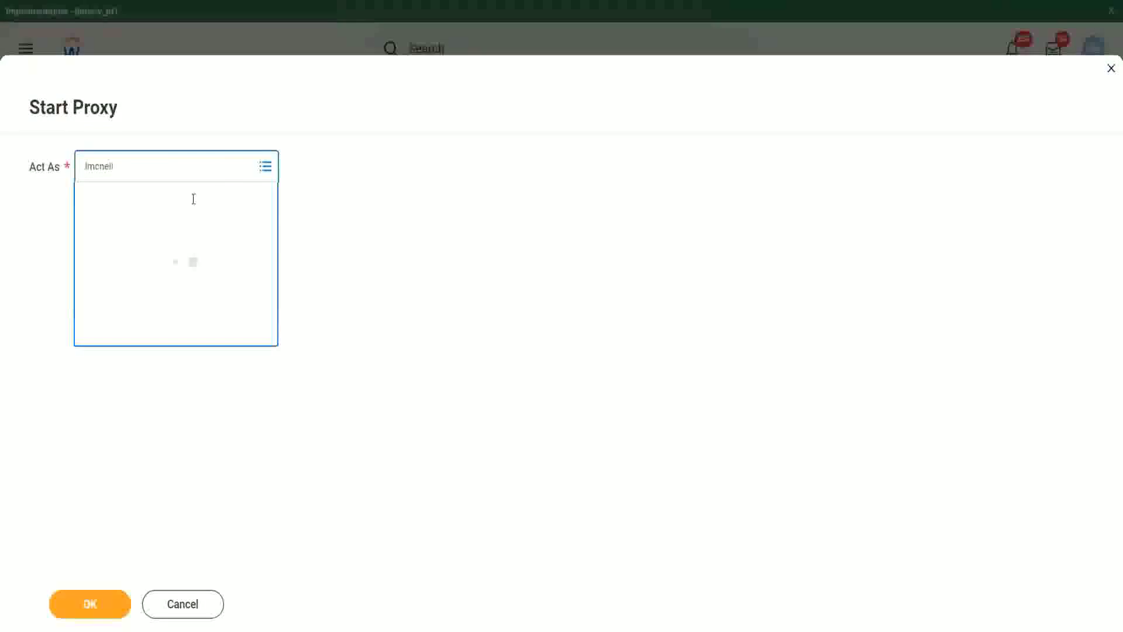
- In Workday, start a proxy session acting as the worker found for the entered user name
click(193, 201)
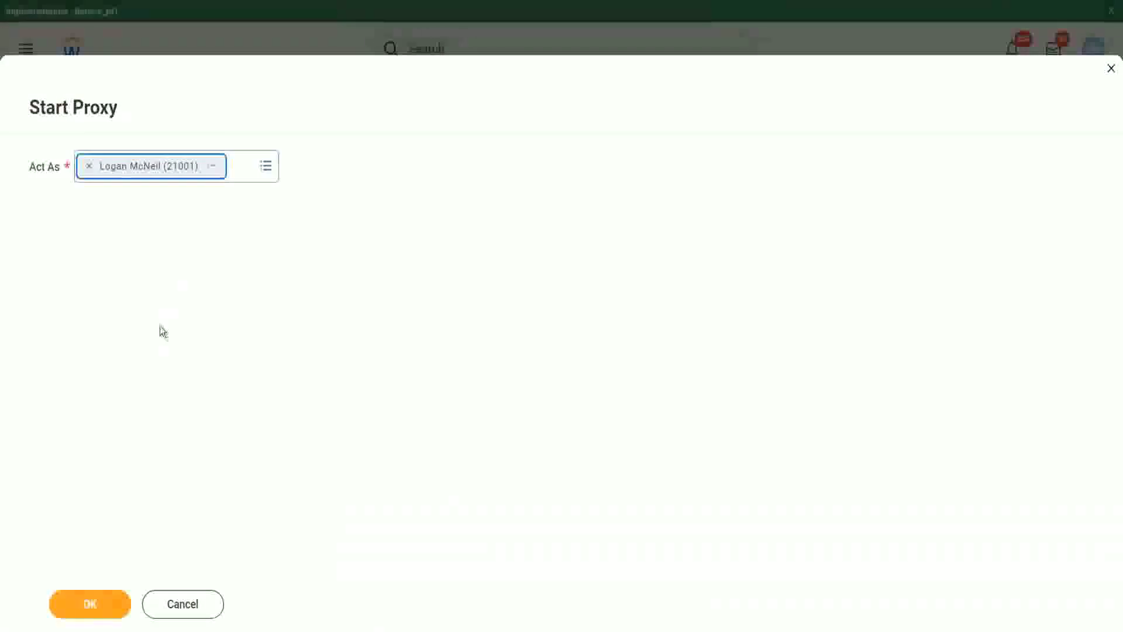
click(100, 607)
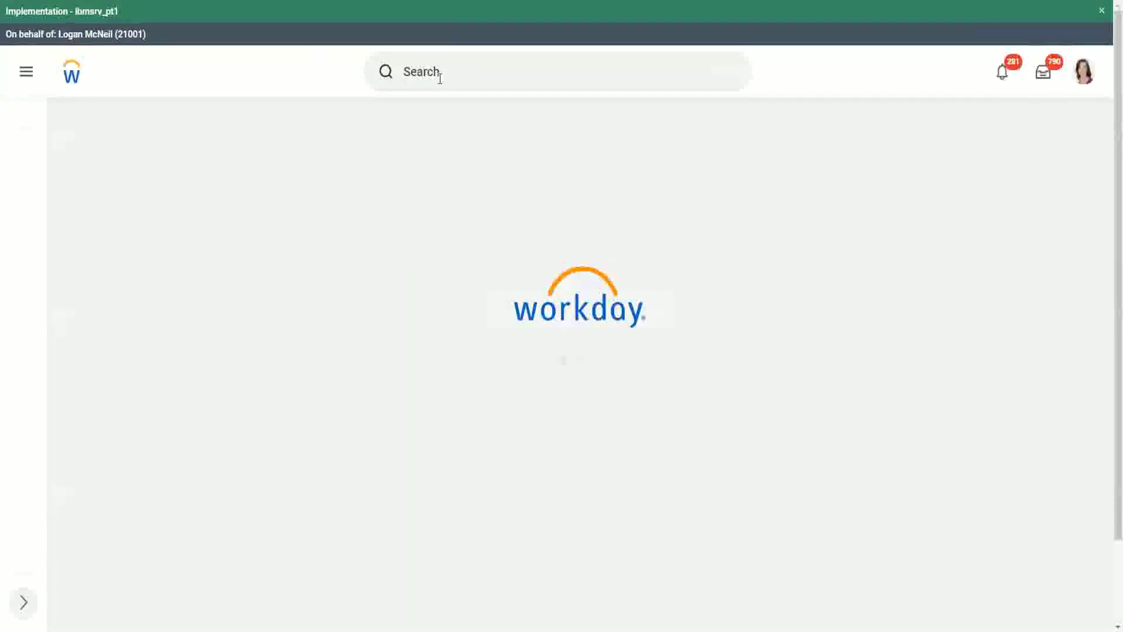
- Search for report definitions with "rd: ww" and open the WW Base Pay Details custom report
click(444, 73)
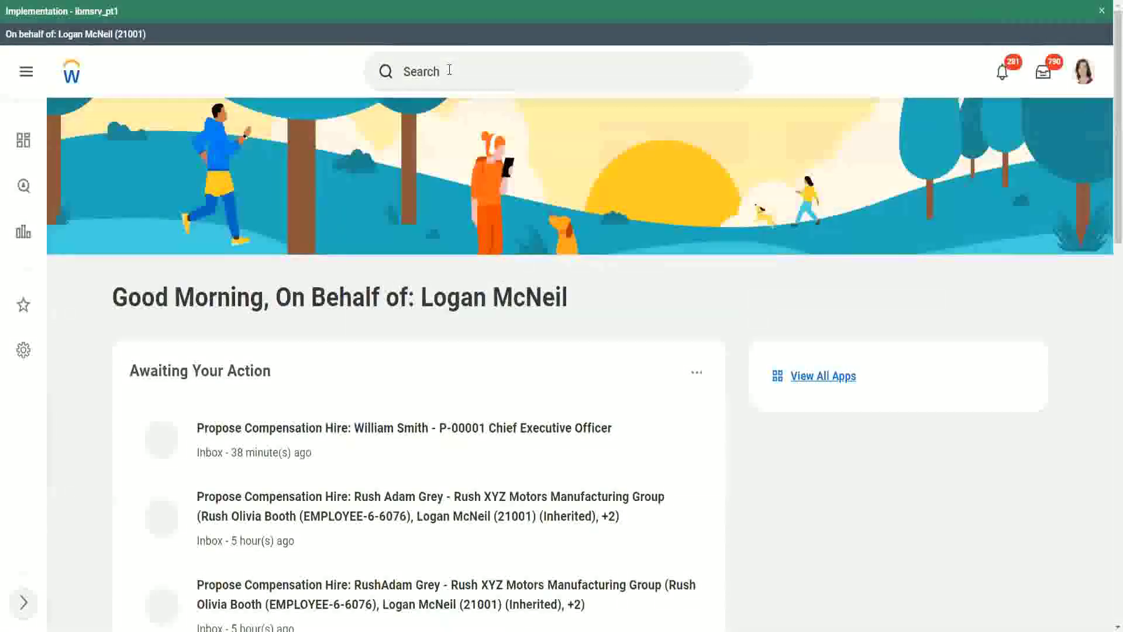
scroll(451, 74, down, 9)
scroll(451, 75, up, 9)
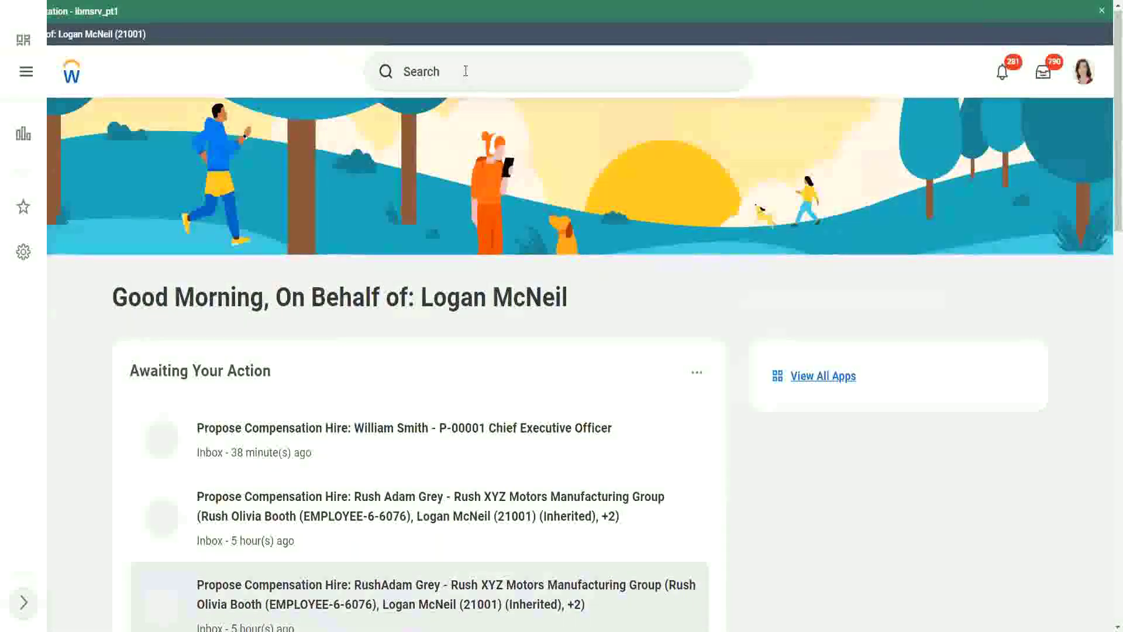
click(465, 71)
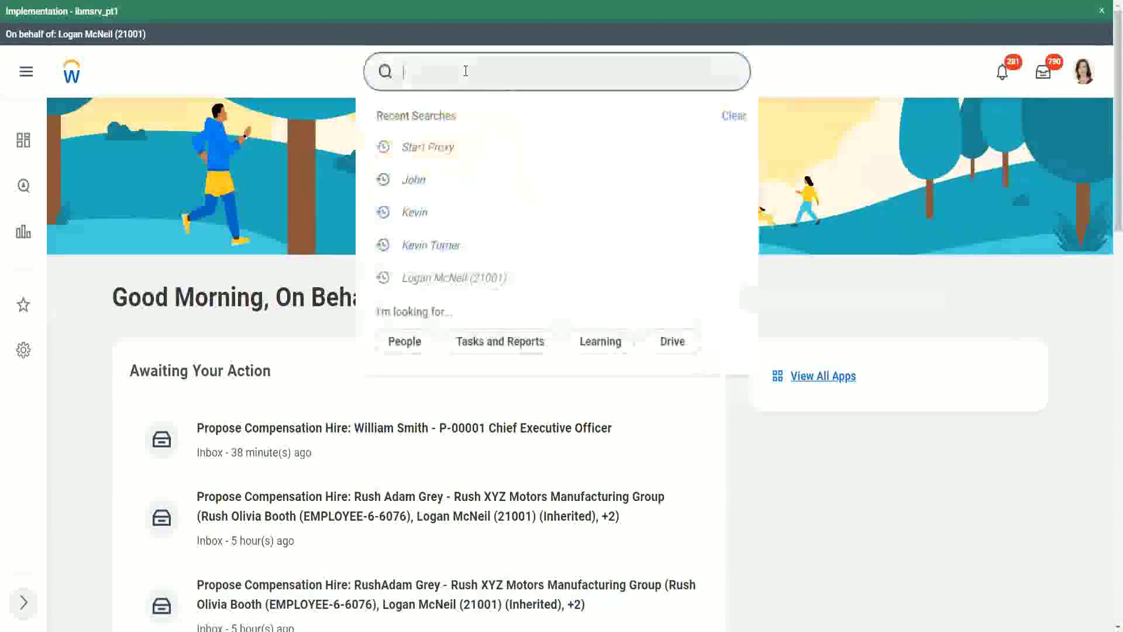
text(rd: ww)
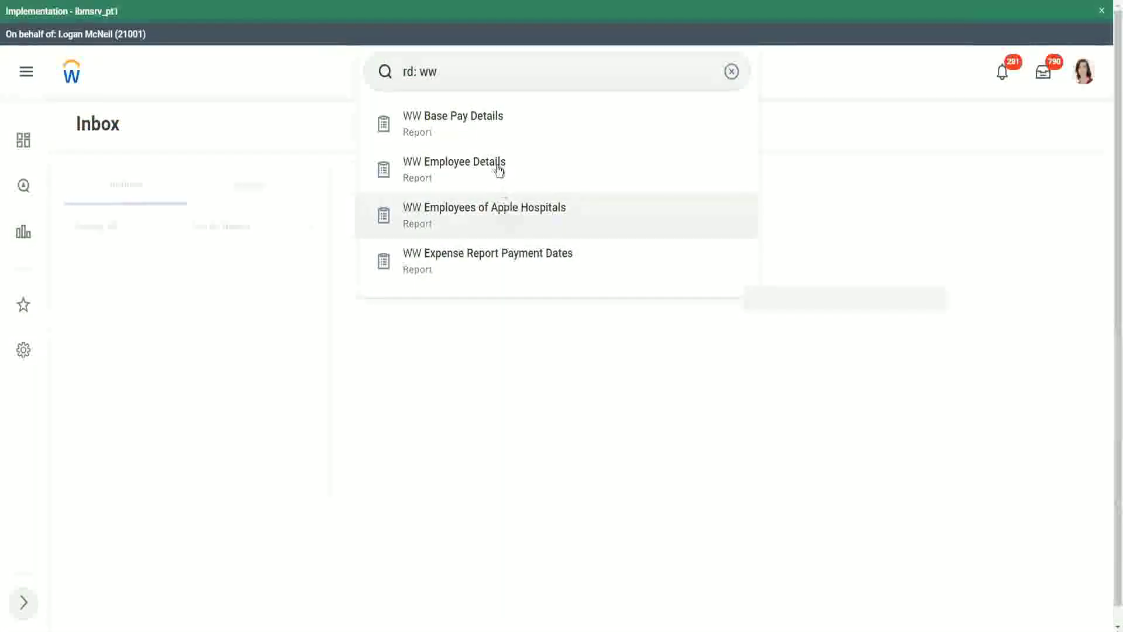
click(496, 121)
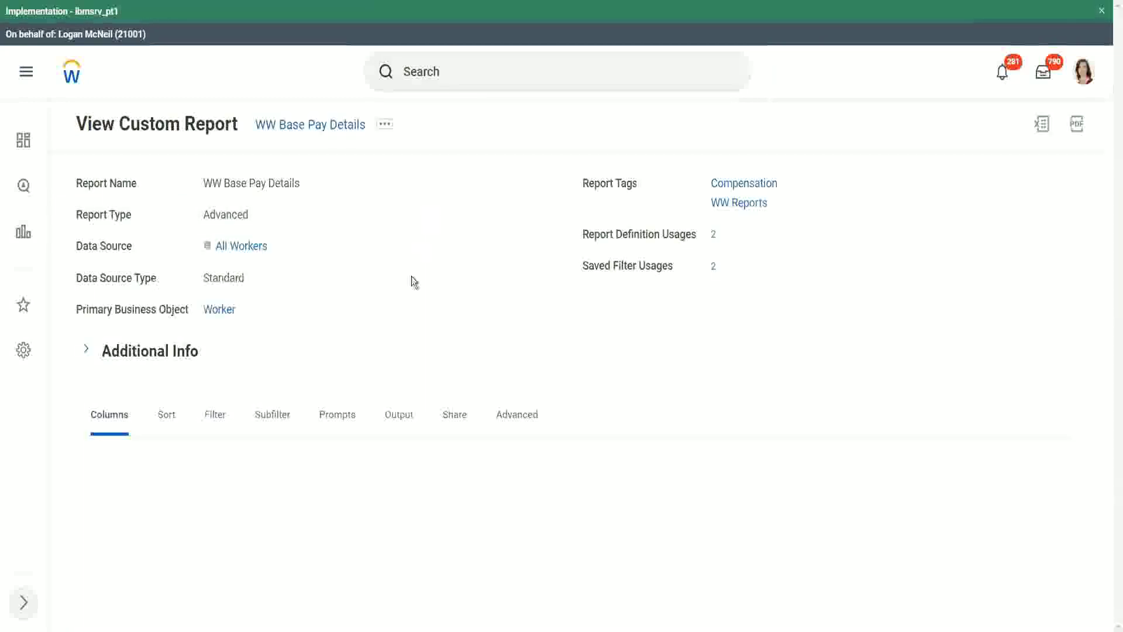
- Run the WW Base Pay Details report with the prefilled hire date range
scroll(412, 276, down, 3)
scroll(412, 276, down, 2)
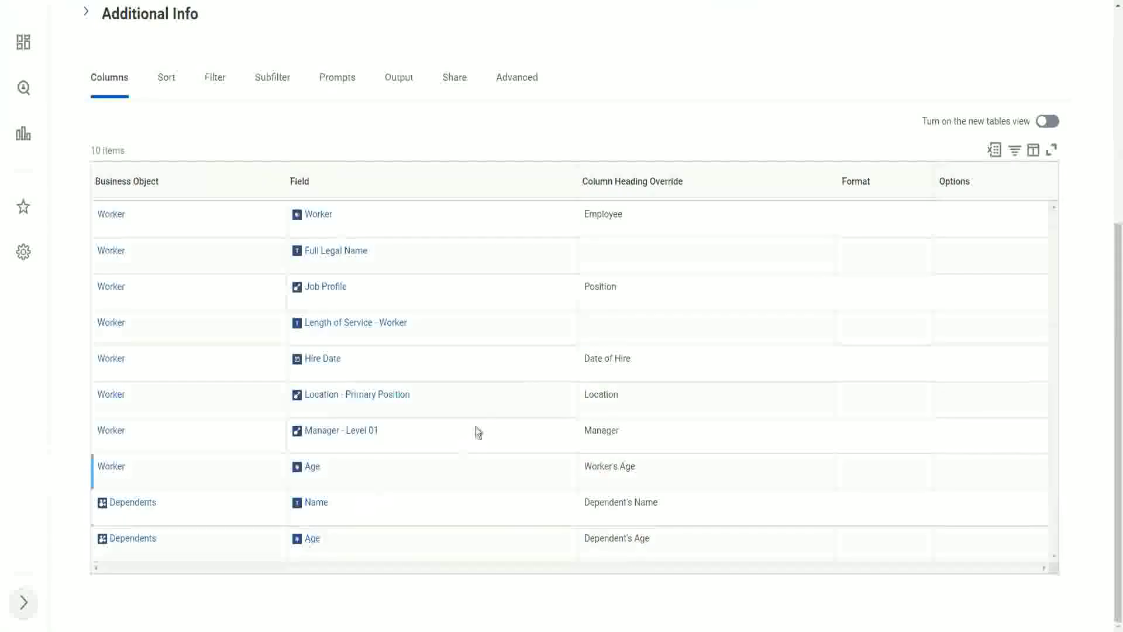
scroll(477, 432, up, 1)
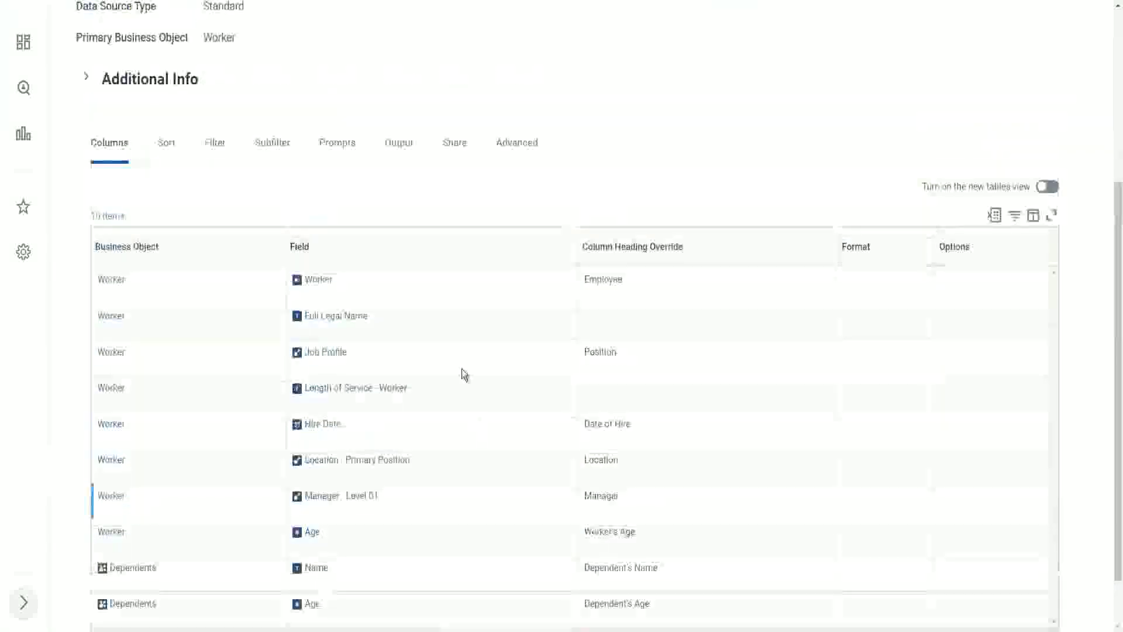
scroll(464, 375, up, 4)
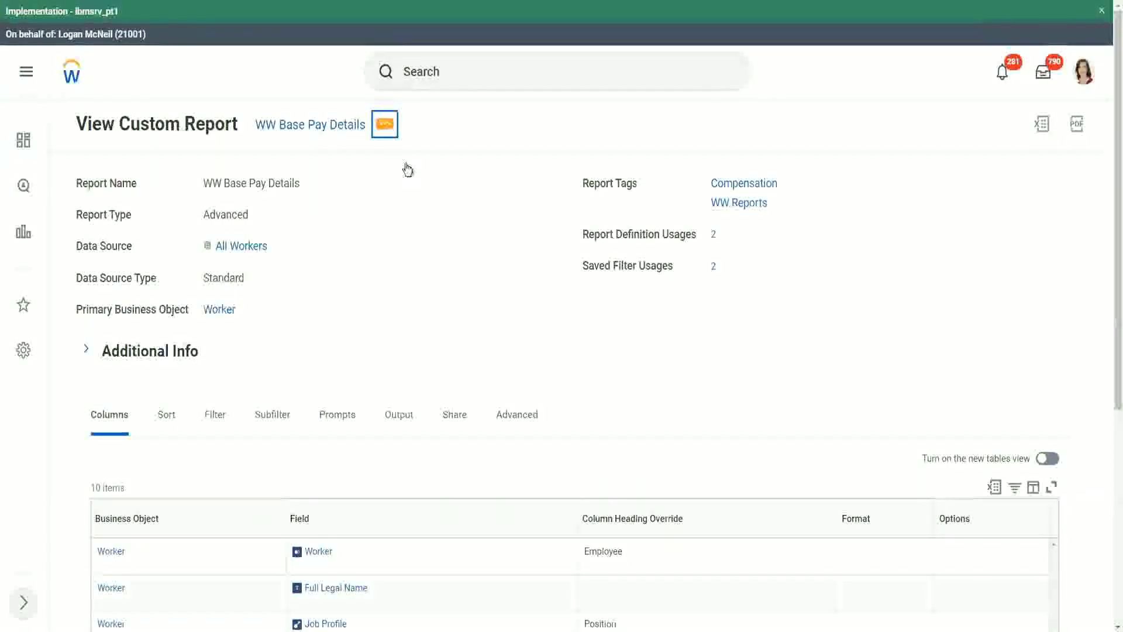
mouse_move(463, 186)
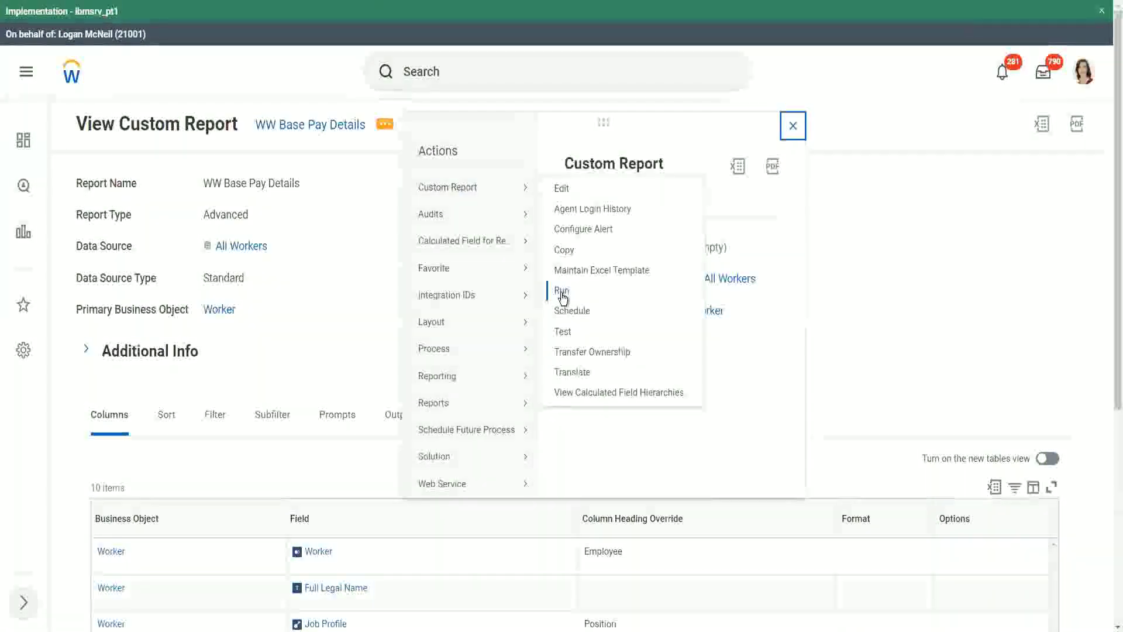
click(562, 293)
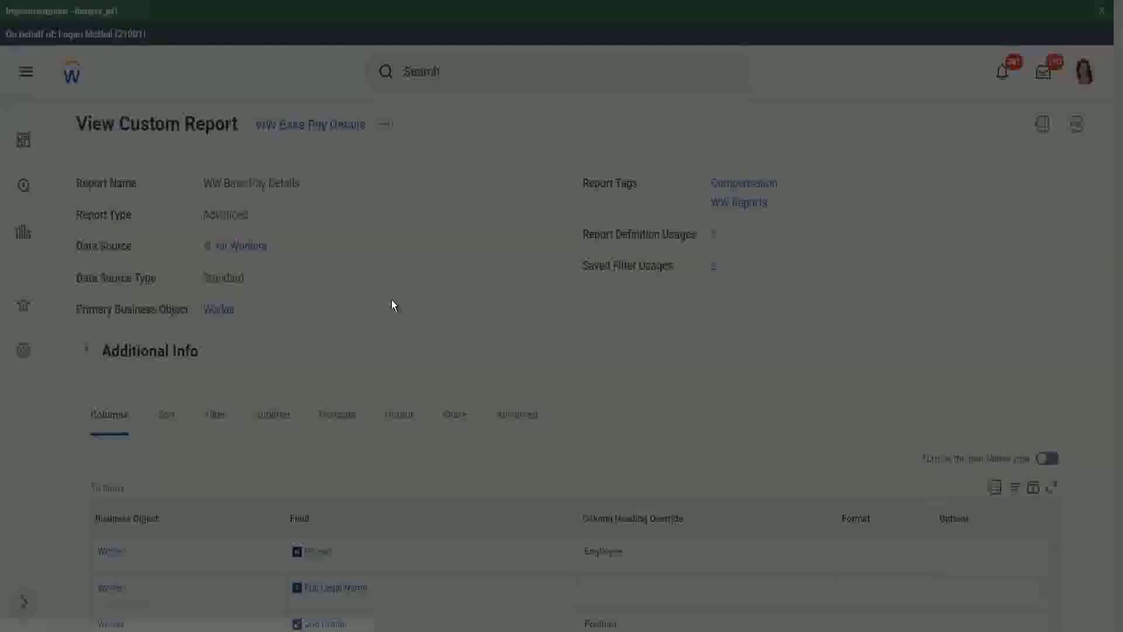
click(440, 375)
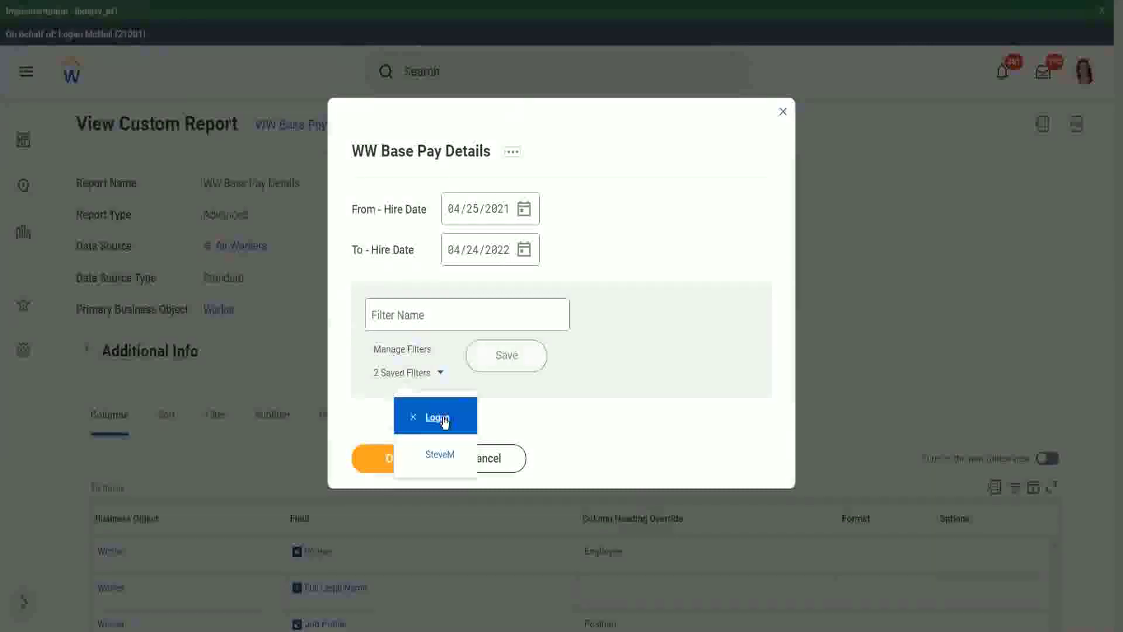
click(387, 455)
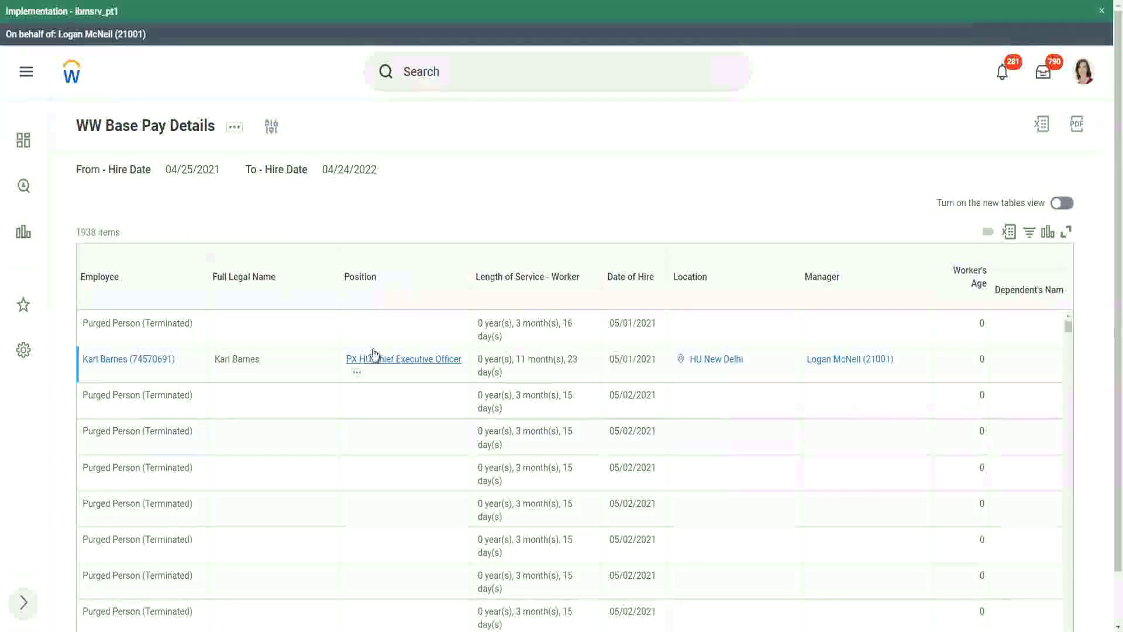
- Look through the report results for workers with values in the Dependent's Name and Dependent's Age columns
scroll(373, 350, down, 3)
scroll(373, 349, down, 6)
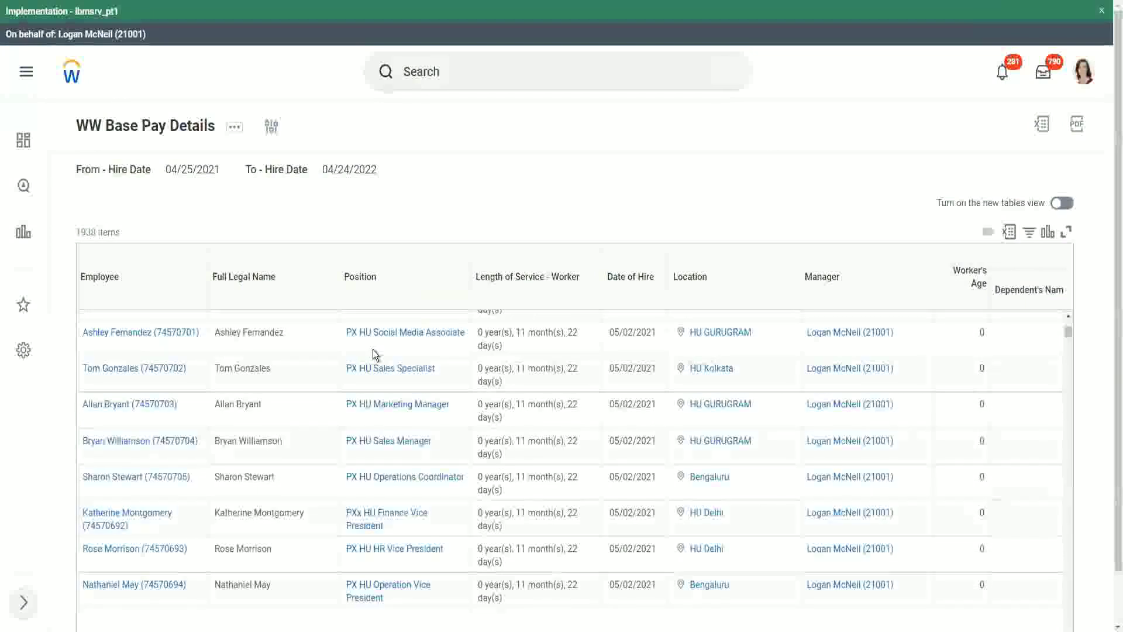
scroll(374, 349, down, 2)
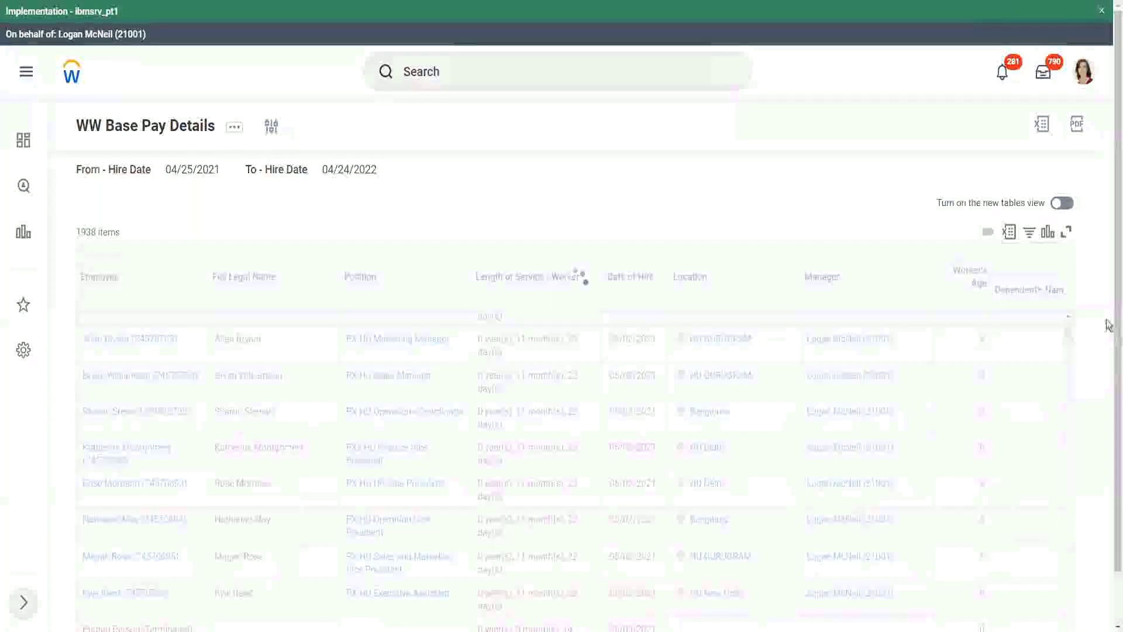
scroll(1108, 515, down, 1)
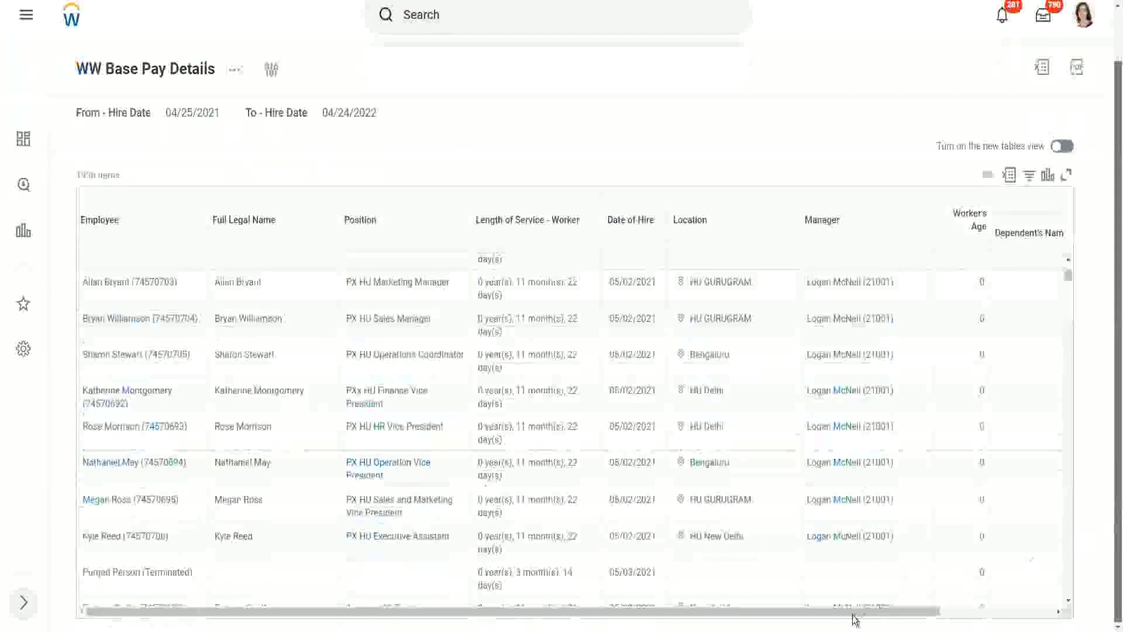
drag(860, 615, 971, 616)
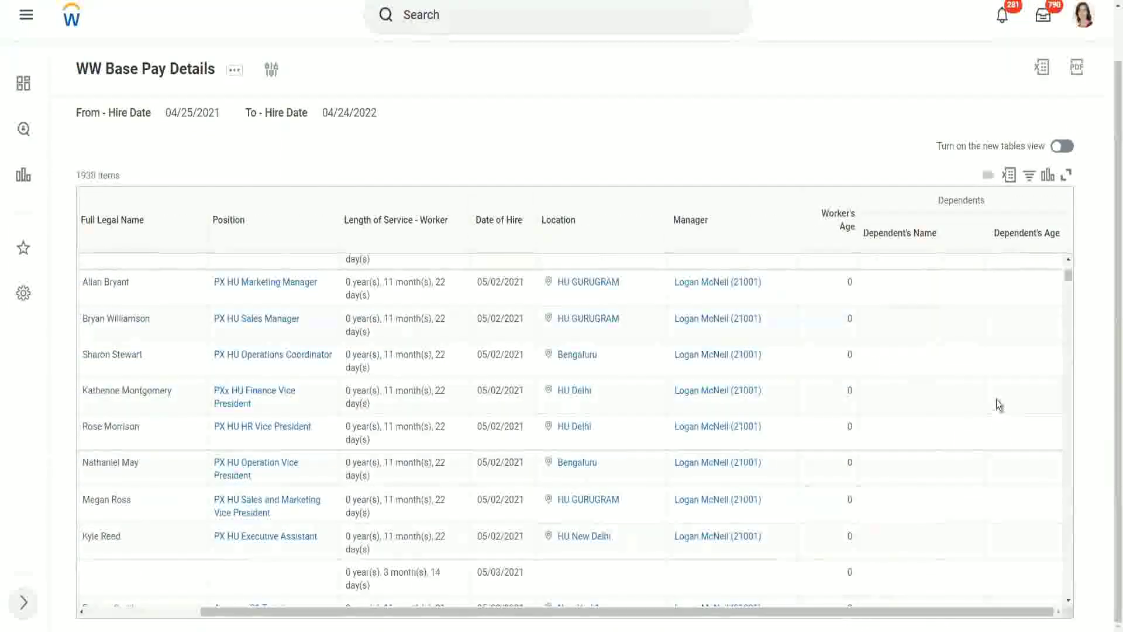
scroll(998, 404, down, 1)
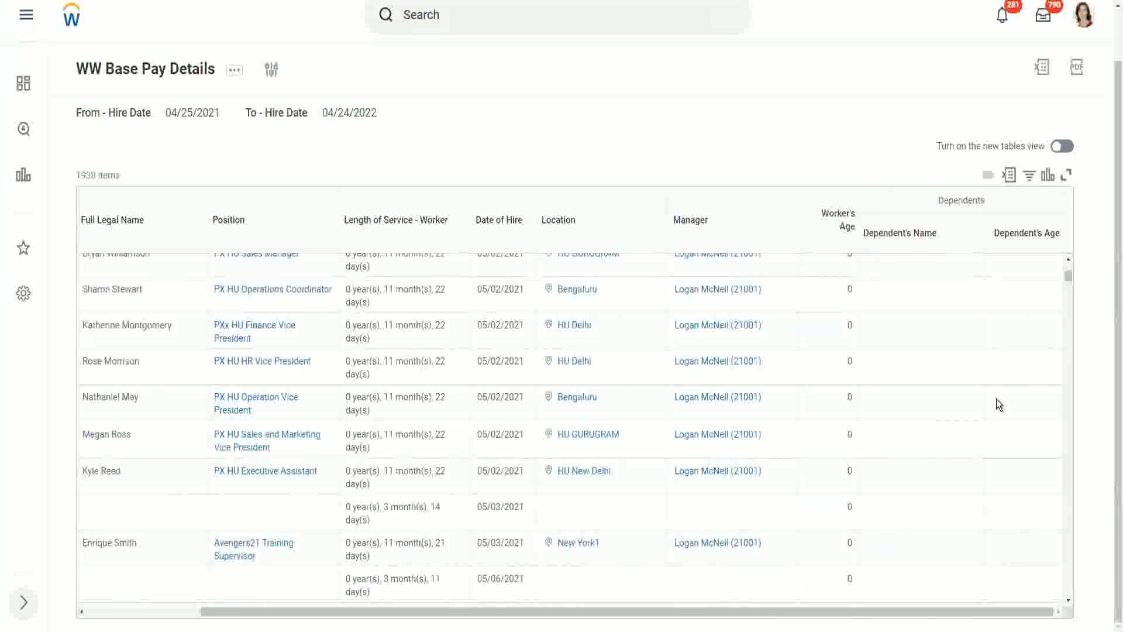
scroll(409, 175, up, 1)
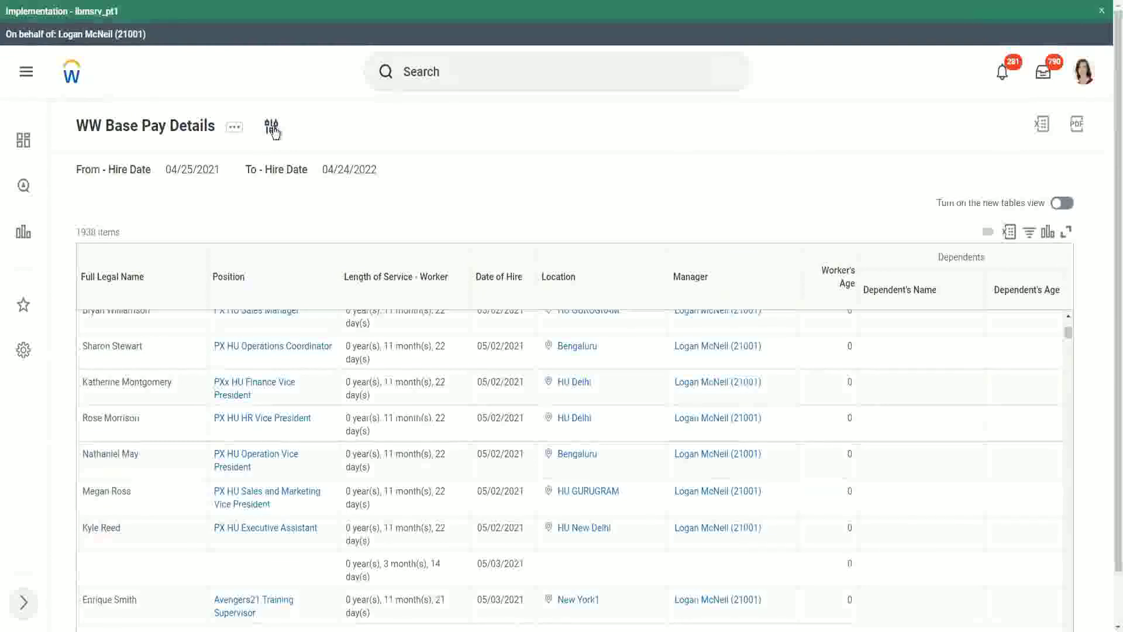
- Rerun the report with From - Hire Date 01/01/2000 and To - Hire Date 12/31/2000
click(272, 128)
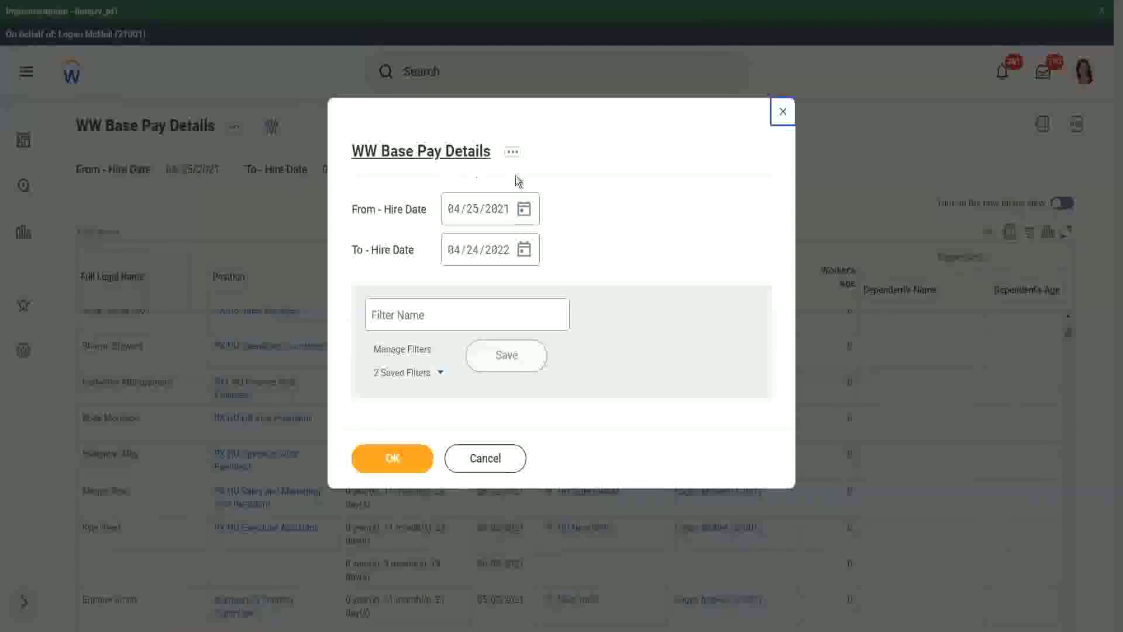
click(455, 213)
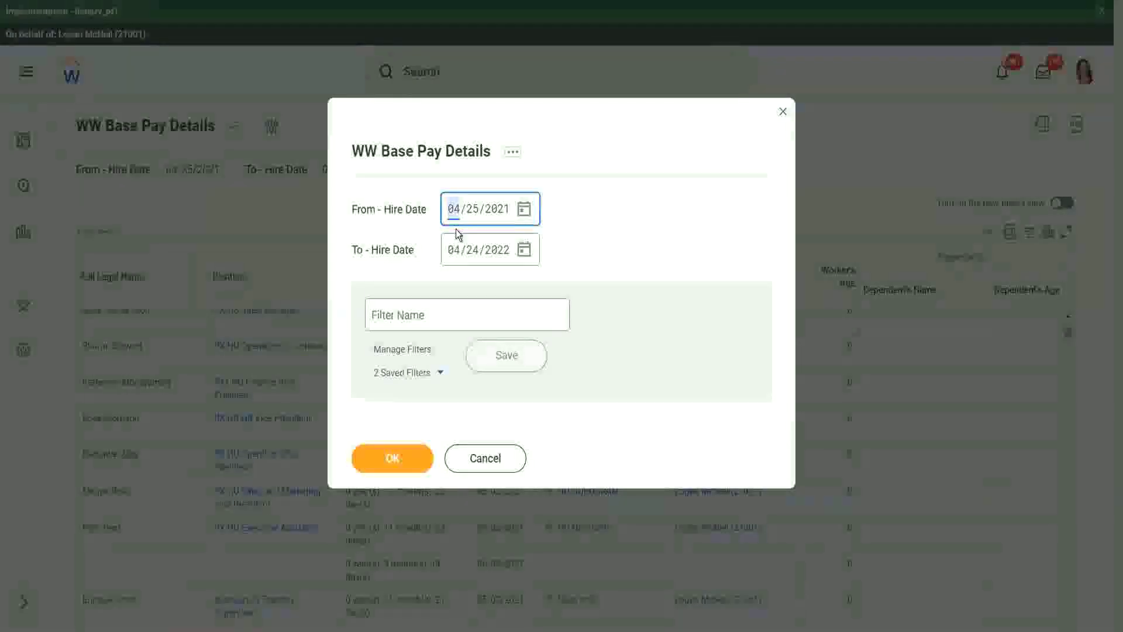
text(01/01/0)
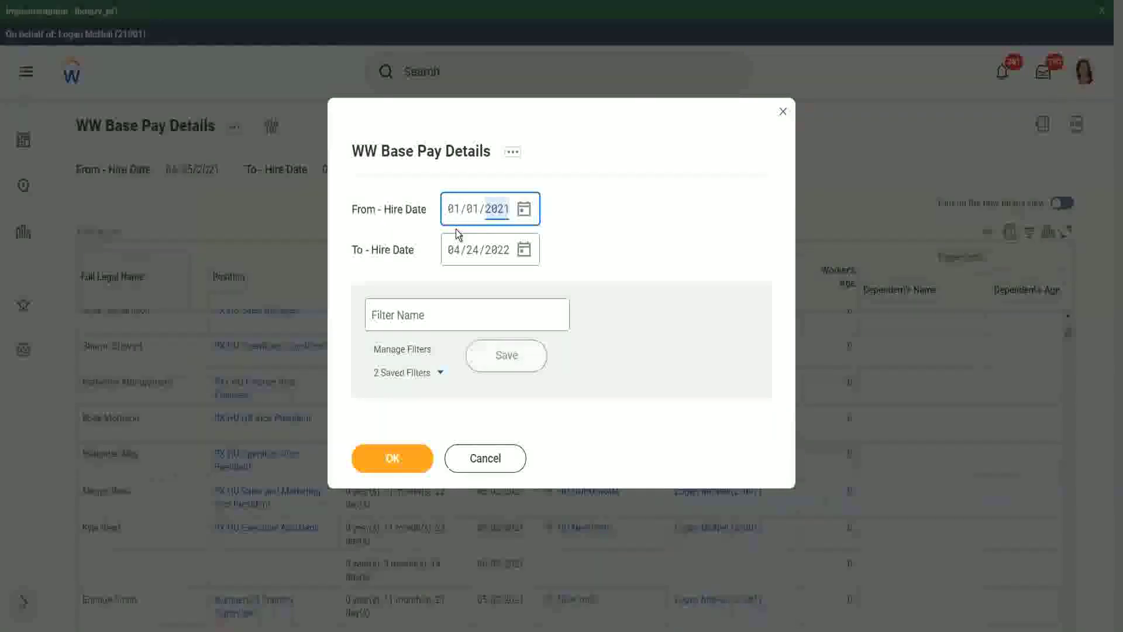
text(2000)
key(Tab)
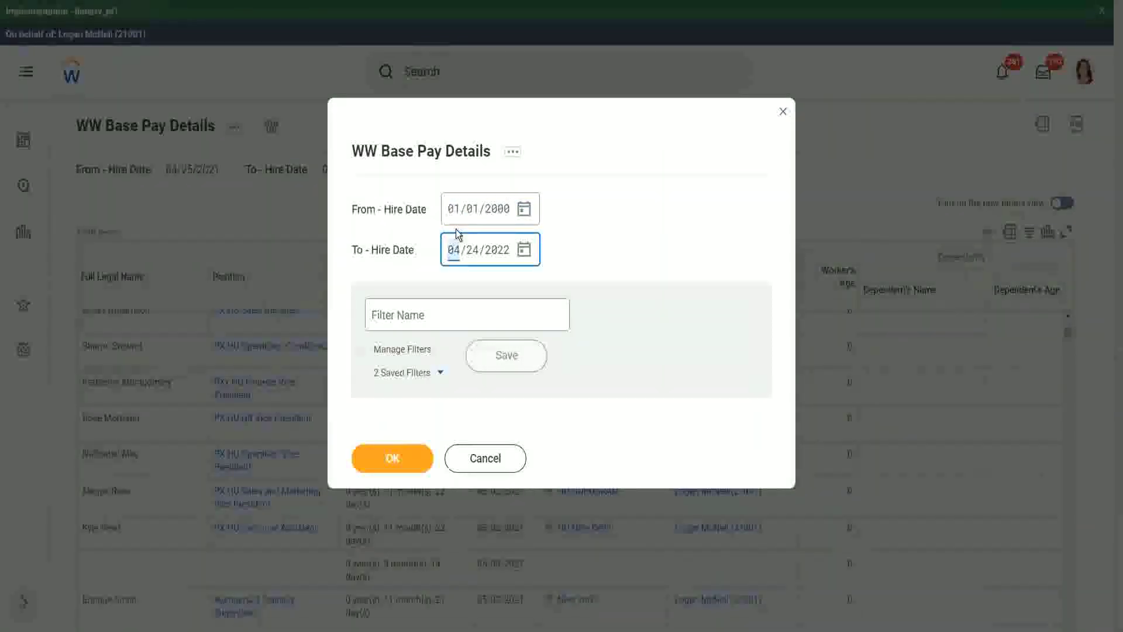
text(12/31/2000)
click(397, 458)
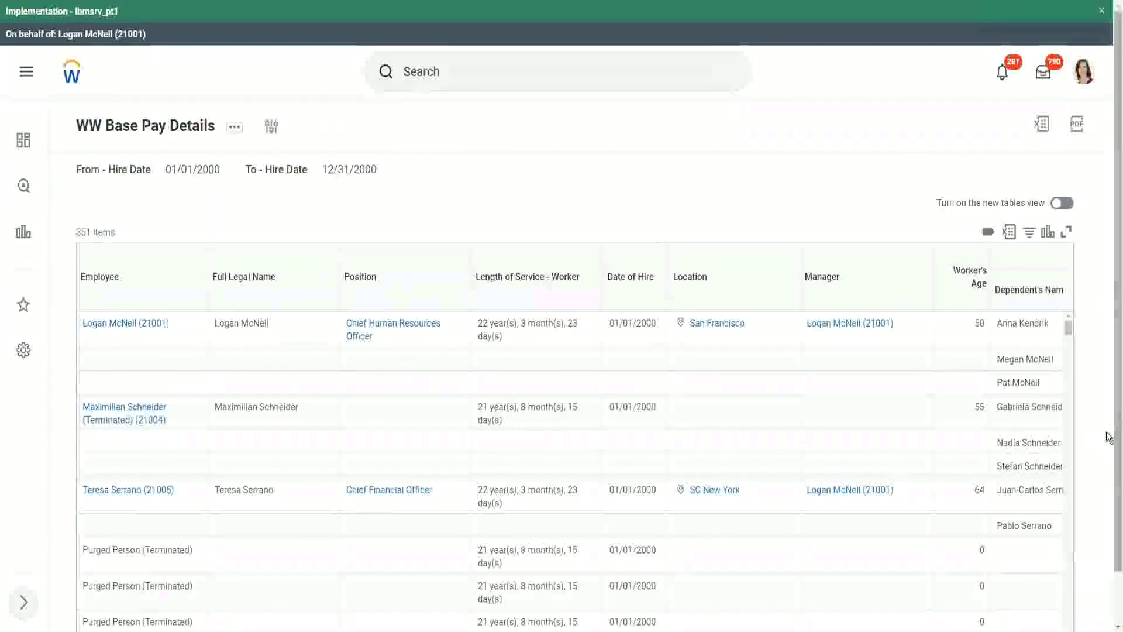
- Examine the Dependent's Name and Dependent's Age columns, comparing the ages of the second worker's dependents
scroll(1109, 516, down, 1)
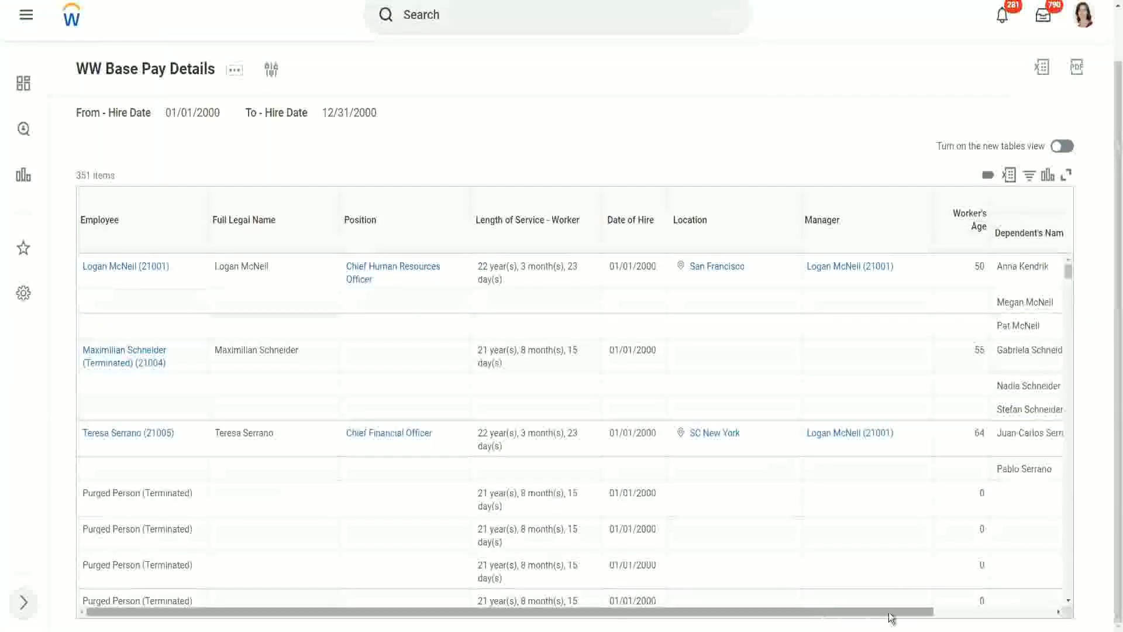
drag(893, 616, 995, 619)
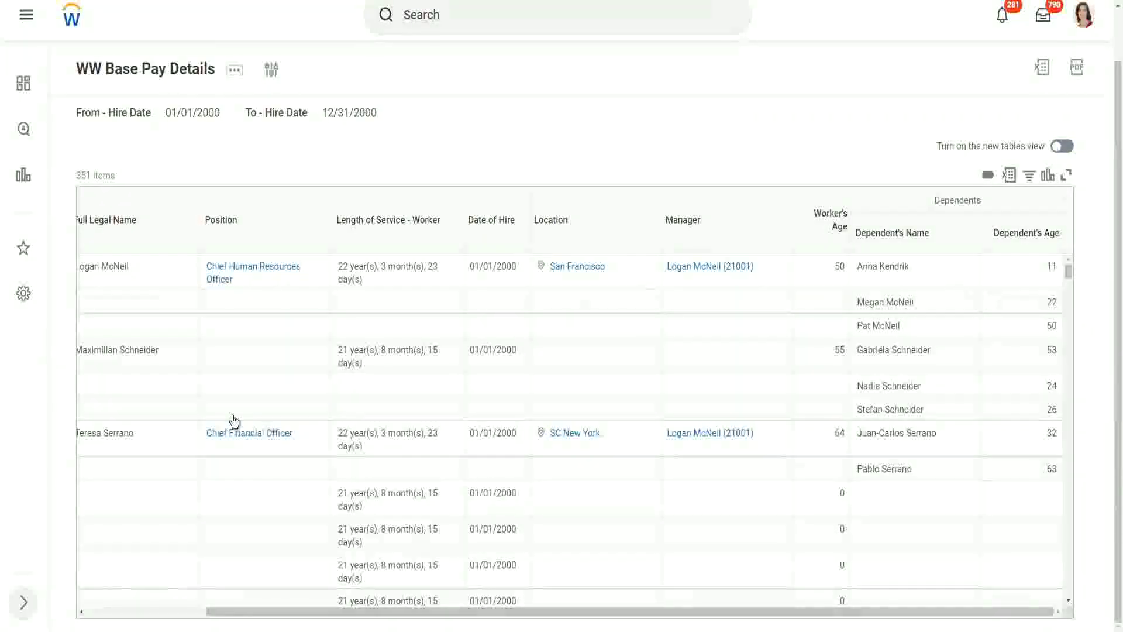
drag(94, 350, 178, 350)
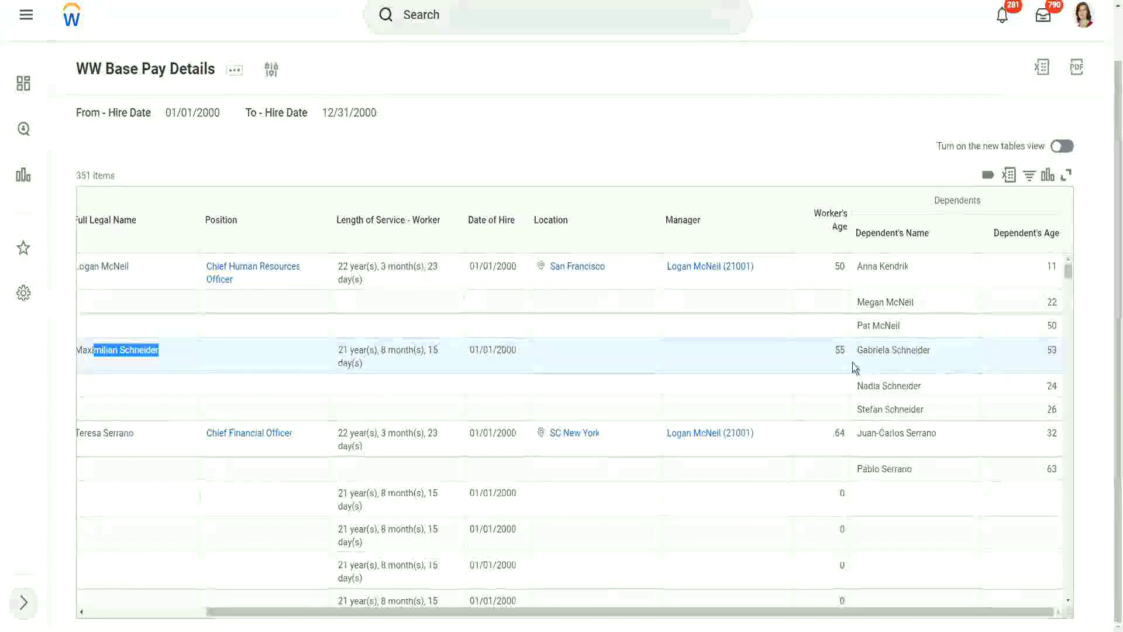
click(890, 352)
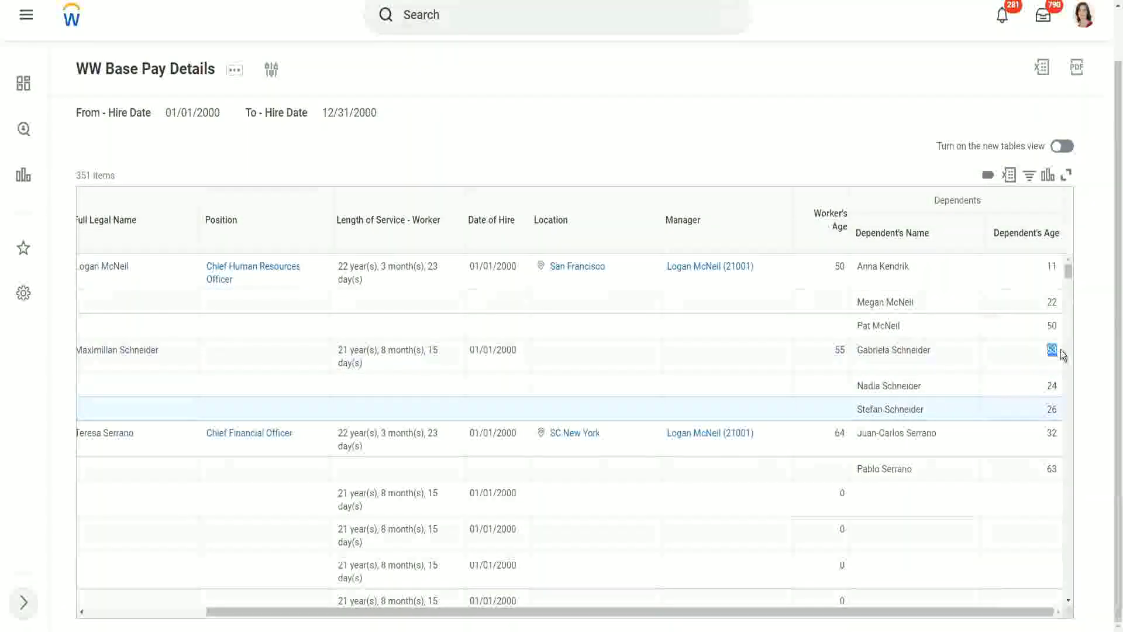
double_click(1052, 386)
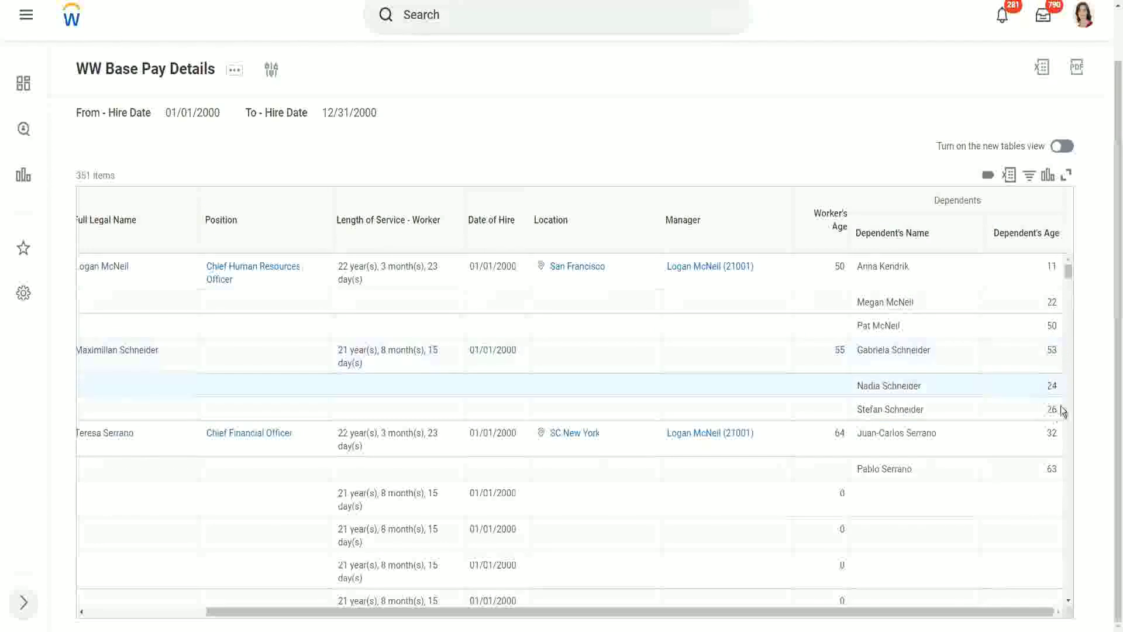
double_click(1052, 409)
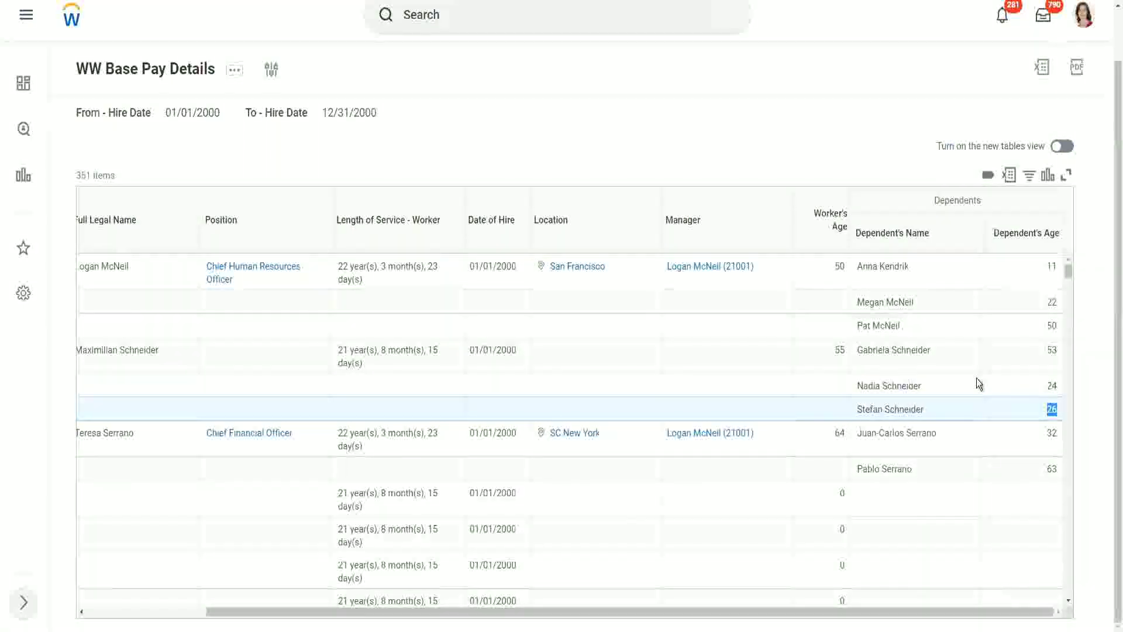
scroll(978, 378, down, 5)
scroll(977, 378, up, 1)
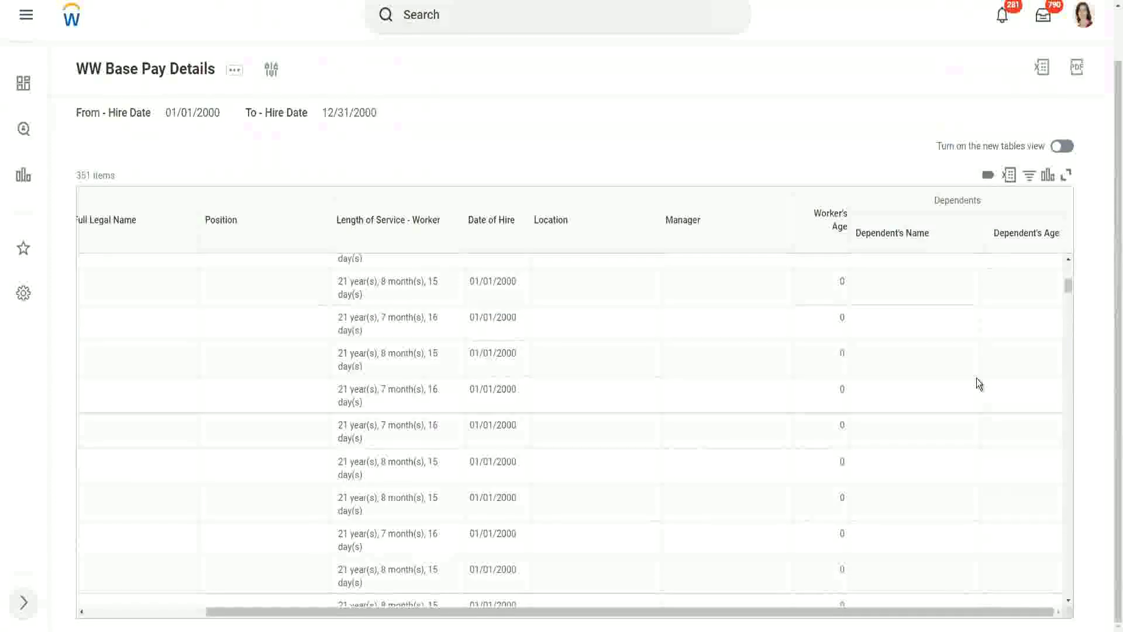
scroll(976, 380, up, 3)
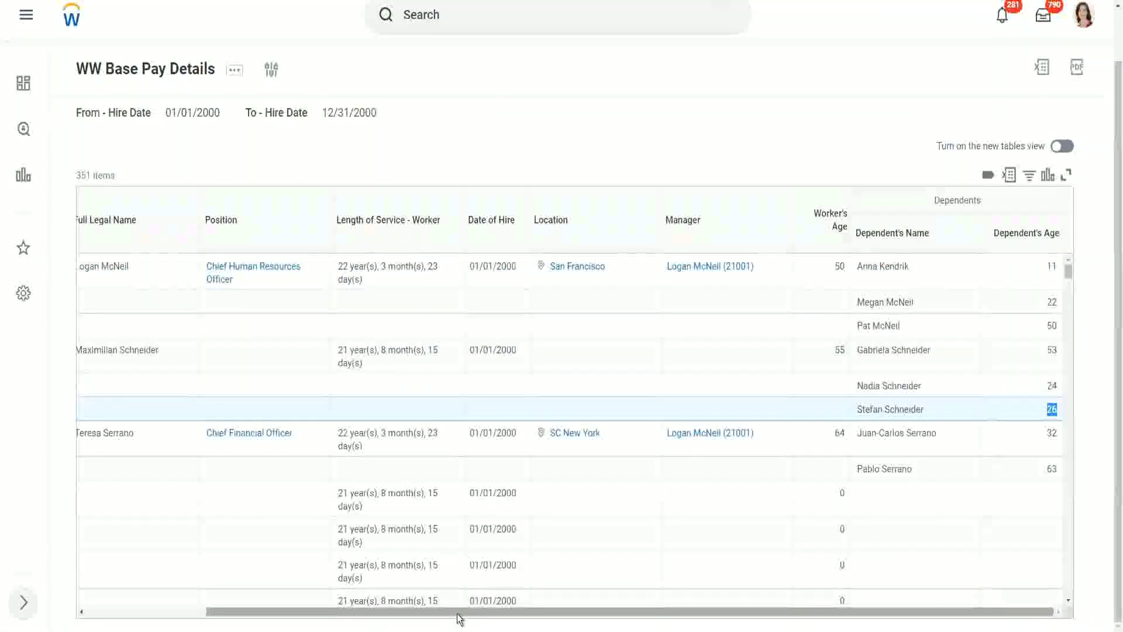
- Compare the dependents' ages across the first three workers in the report to identify each worker's eldest dependent
drag(468, 613, 261, 628)
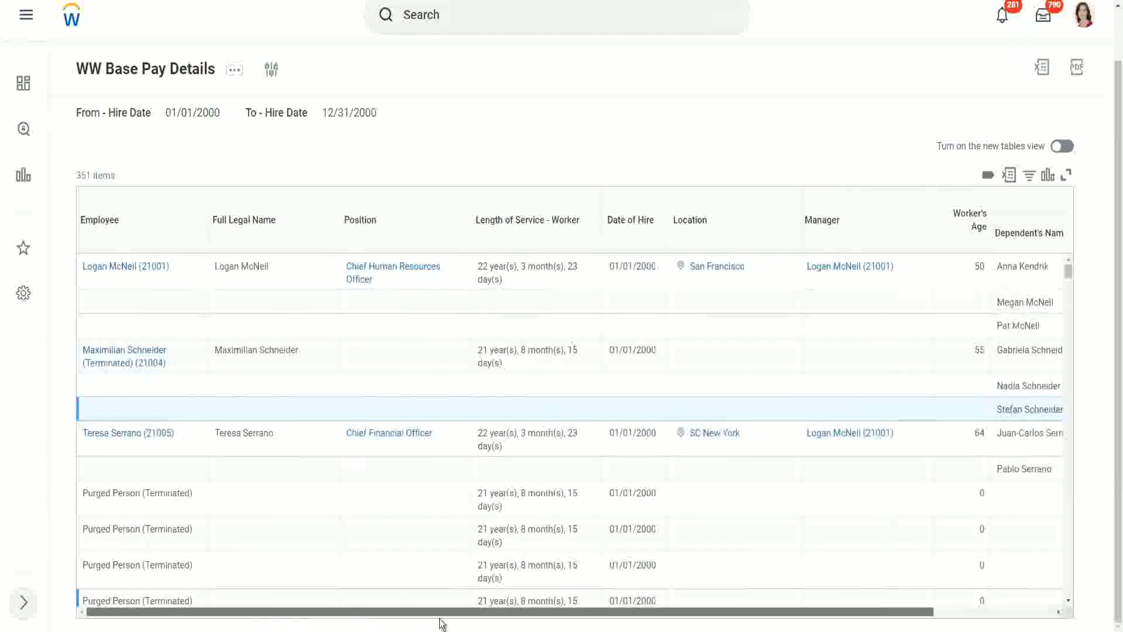
drag(440, 620, 556, 617)
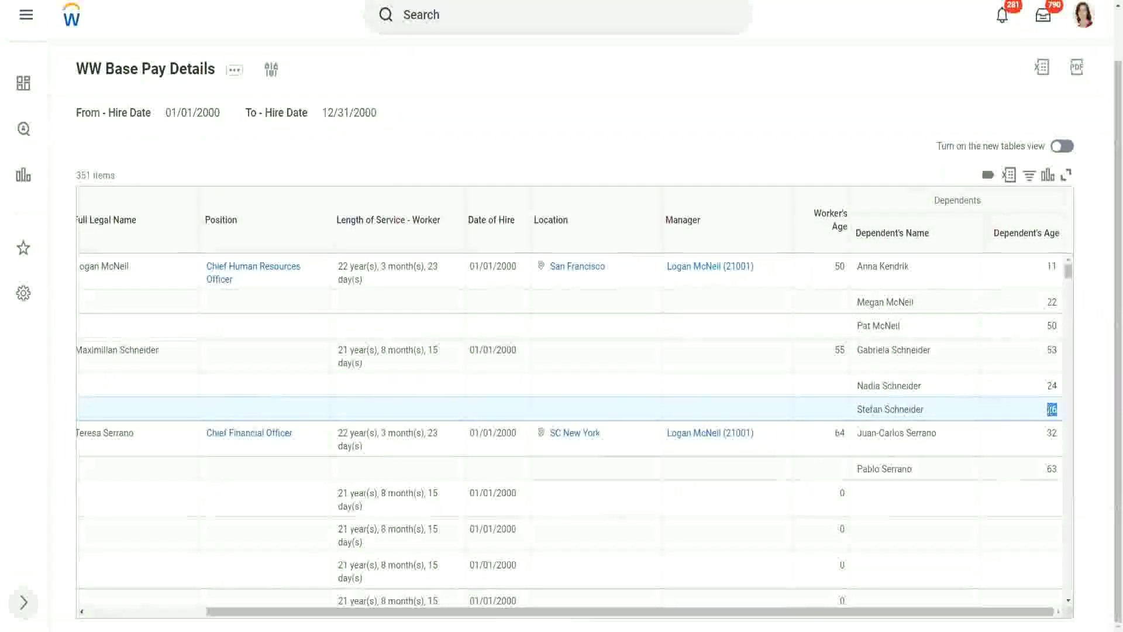
drag(1051, 409, 1023, 396)
click(1021, 390)
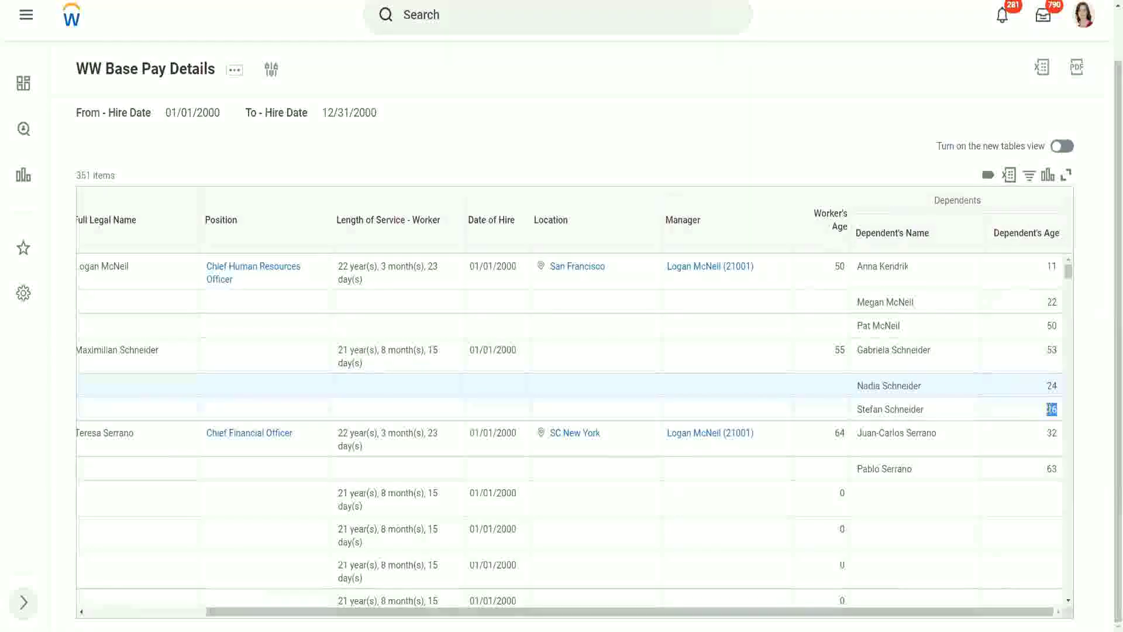
click(1015, 422)
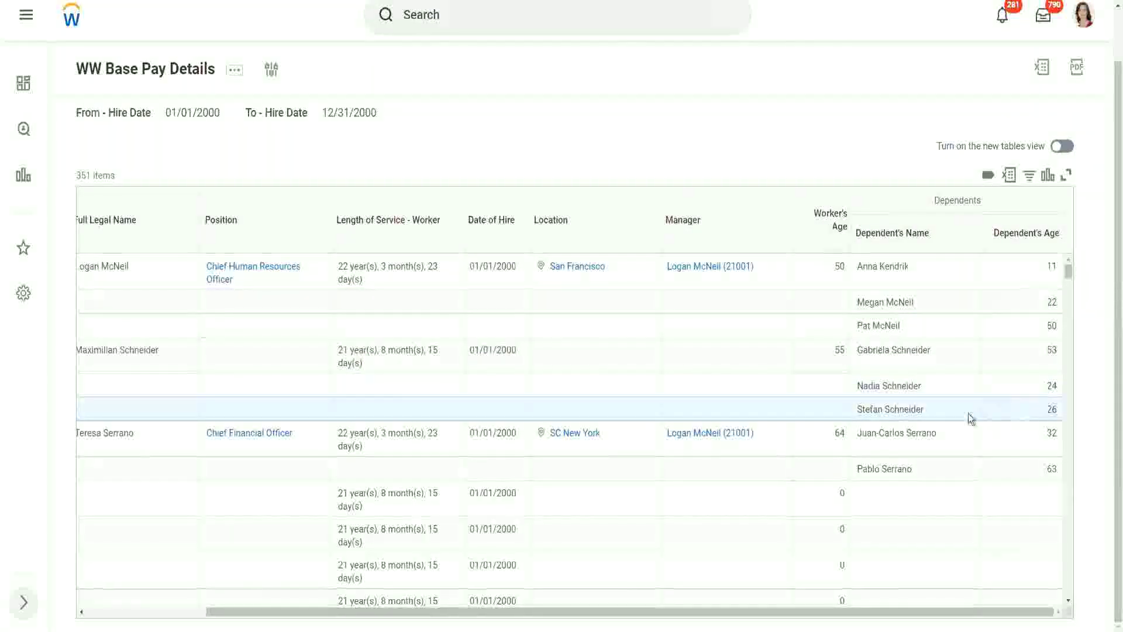
scroll(971, 419, down, 1)
scroll(971, 419, down, 2)
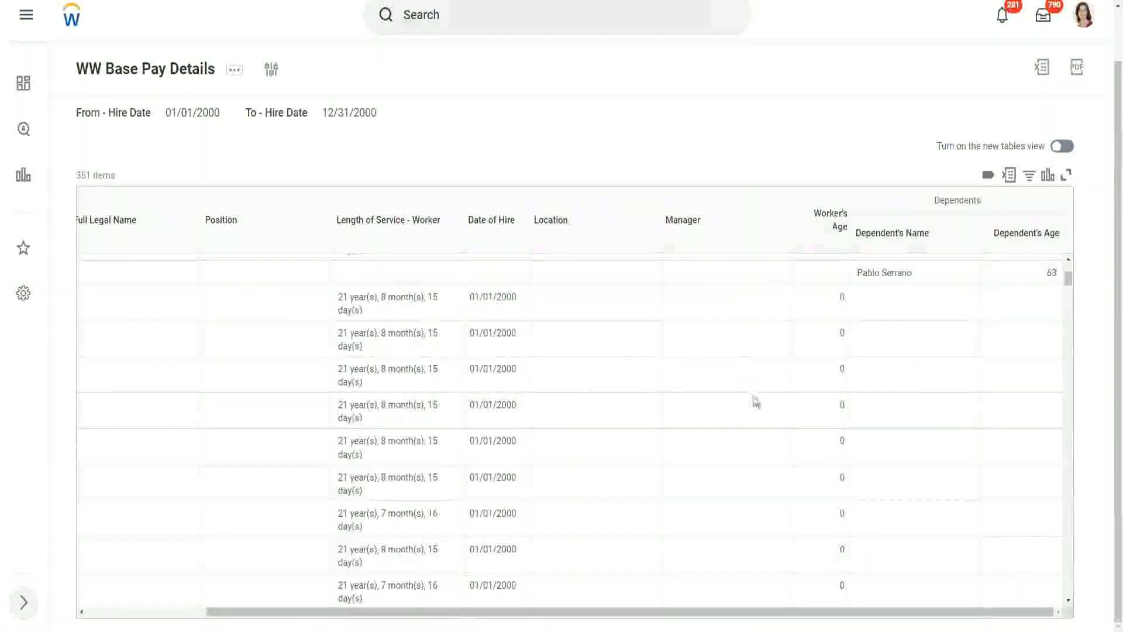
scroll(981, 314, up, 3)
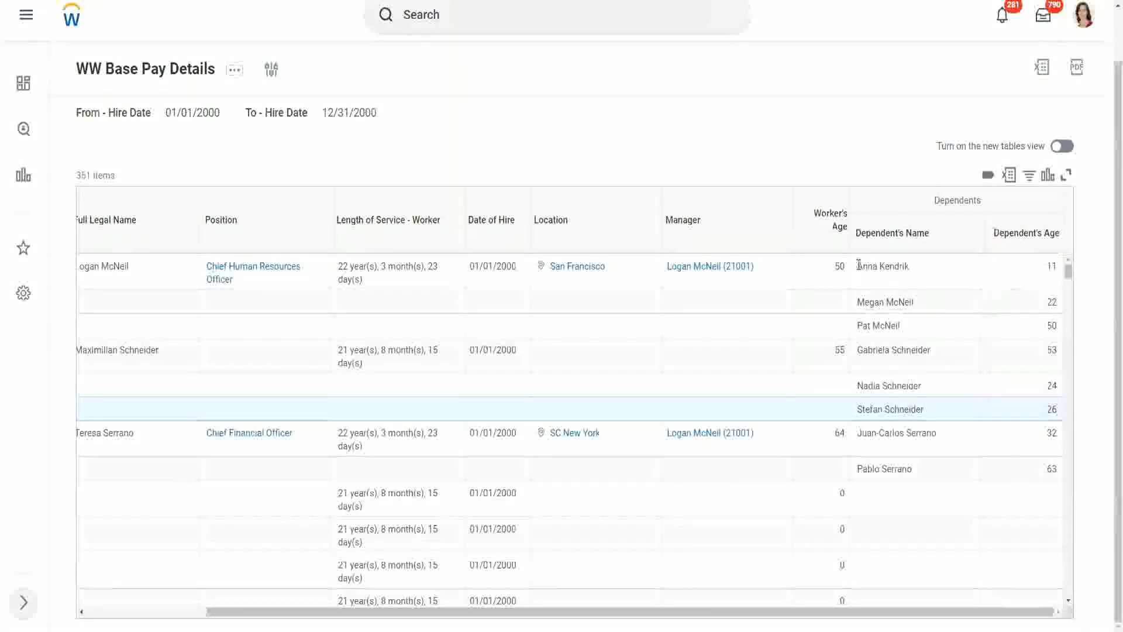
click(935, 266)
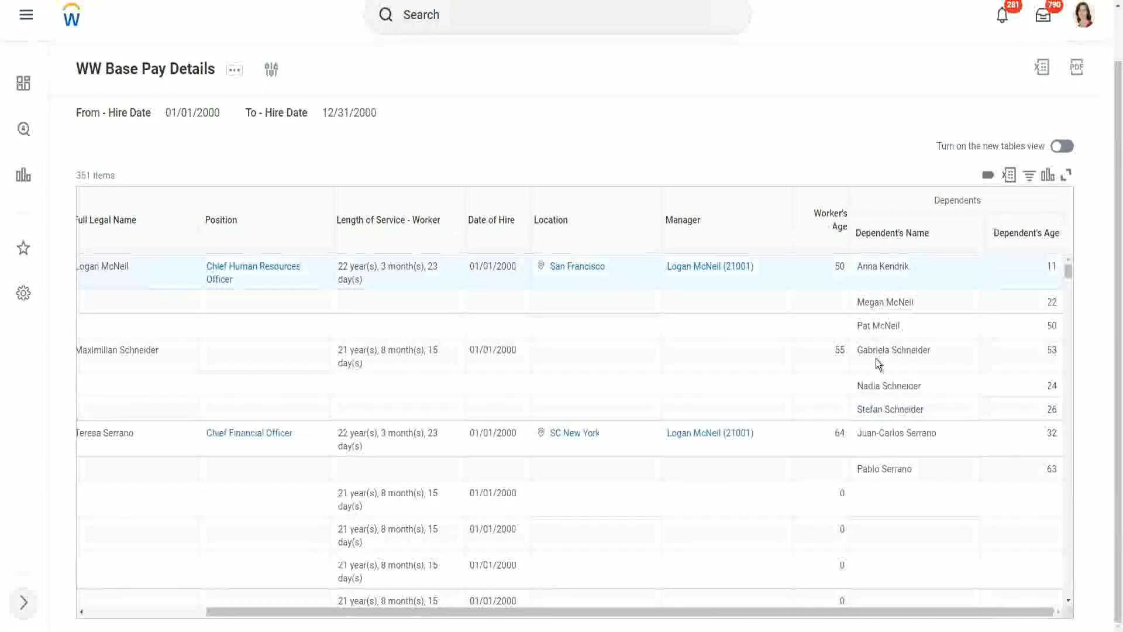
drag(859, 325, 911, 325)
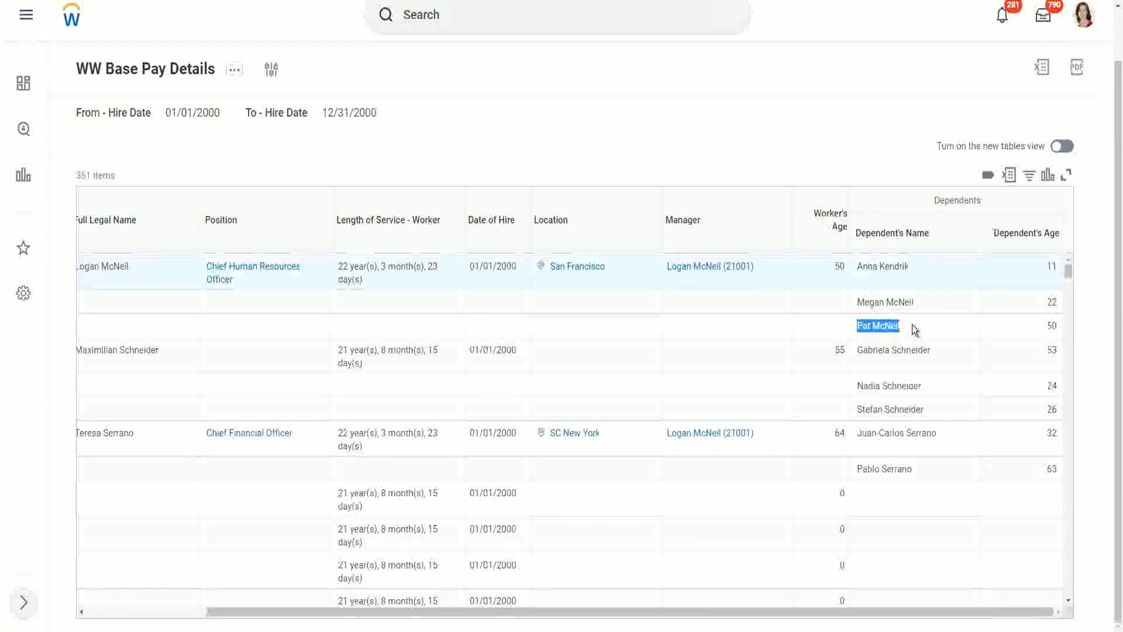
click(929, 471)
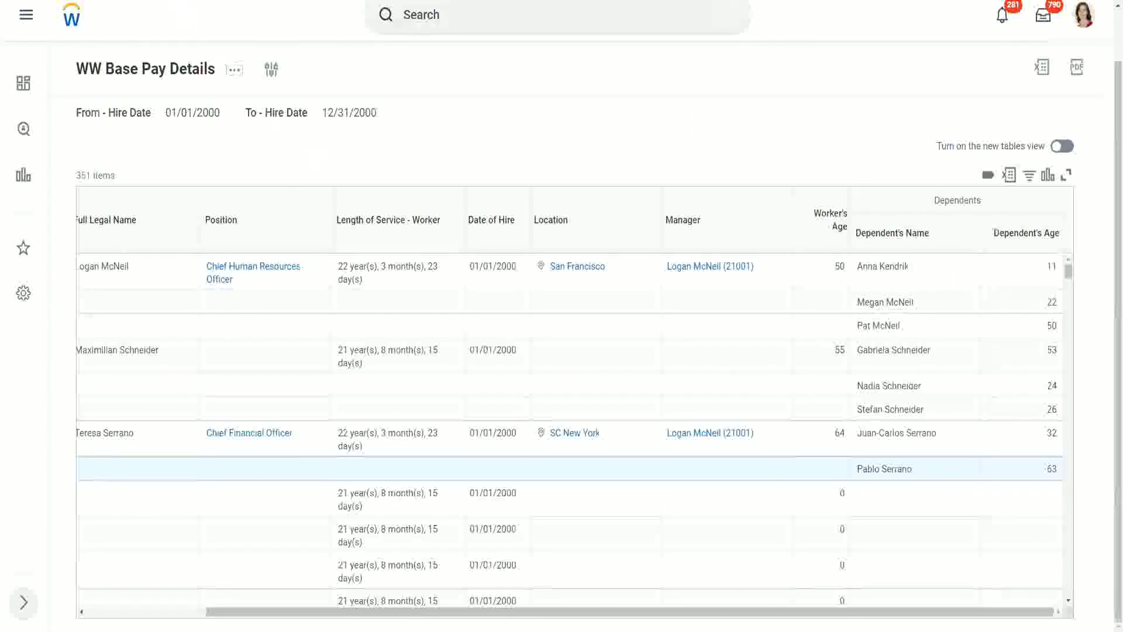
- Start a new calculated field named CF-WW-ESI-Eldest Dependent on the Worker business object
right_click(191, 0)
click(230, 59)
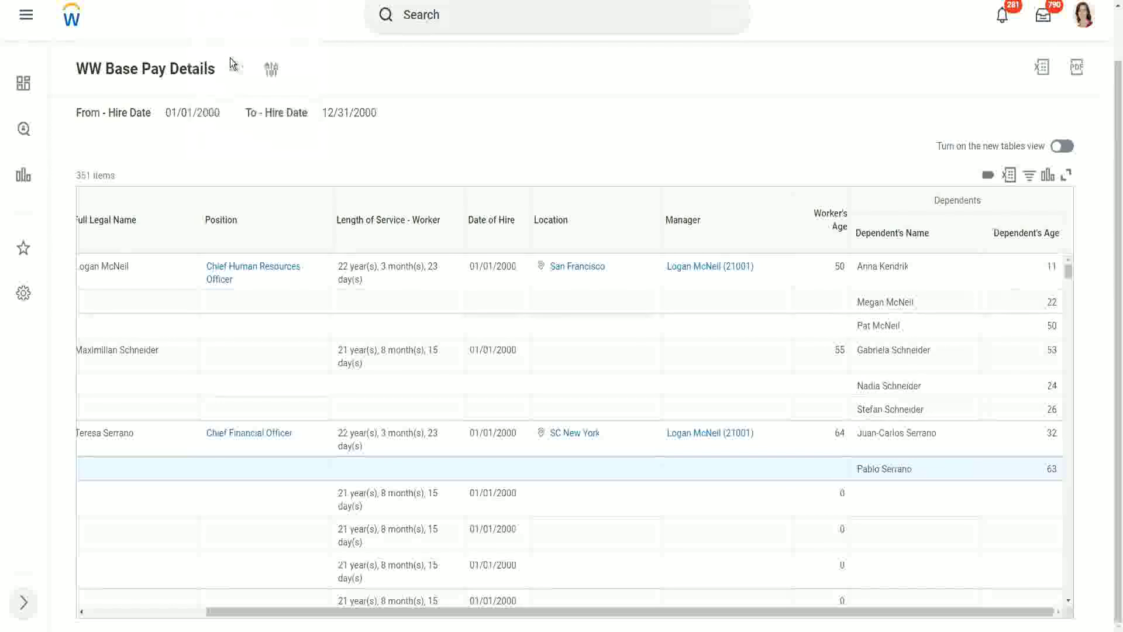
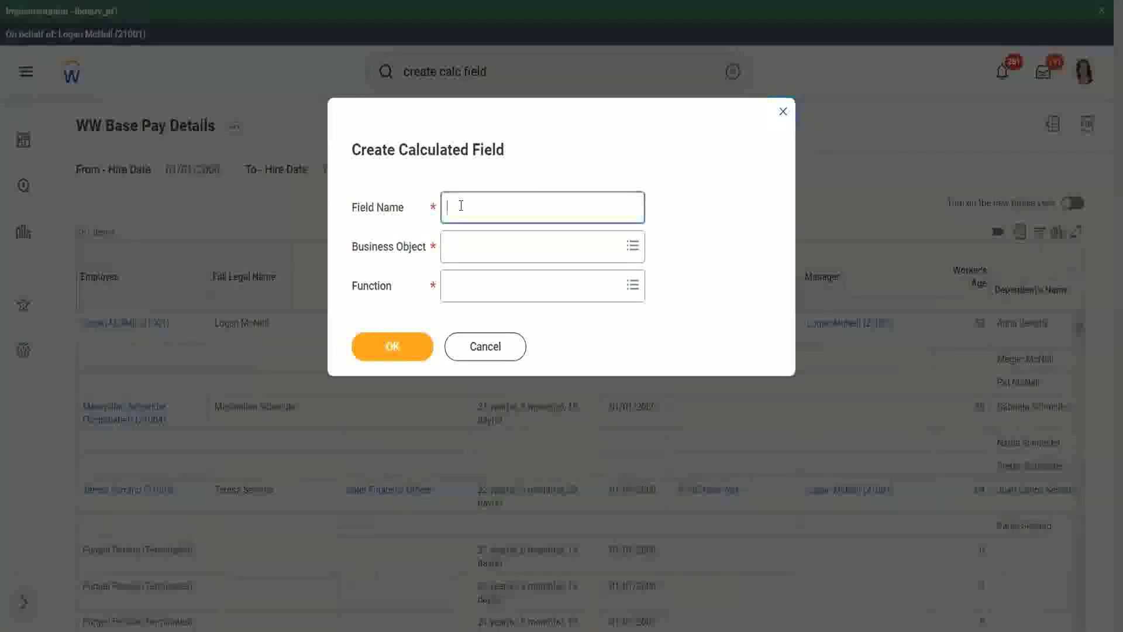
text(CF)
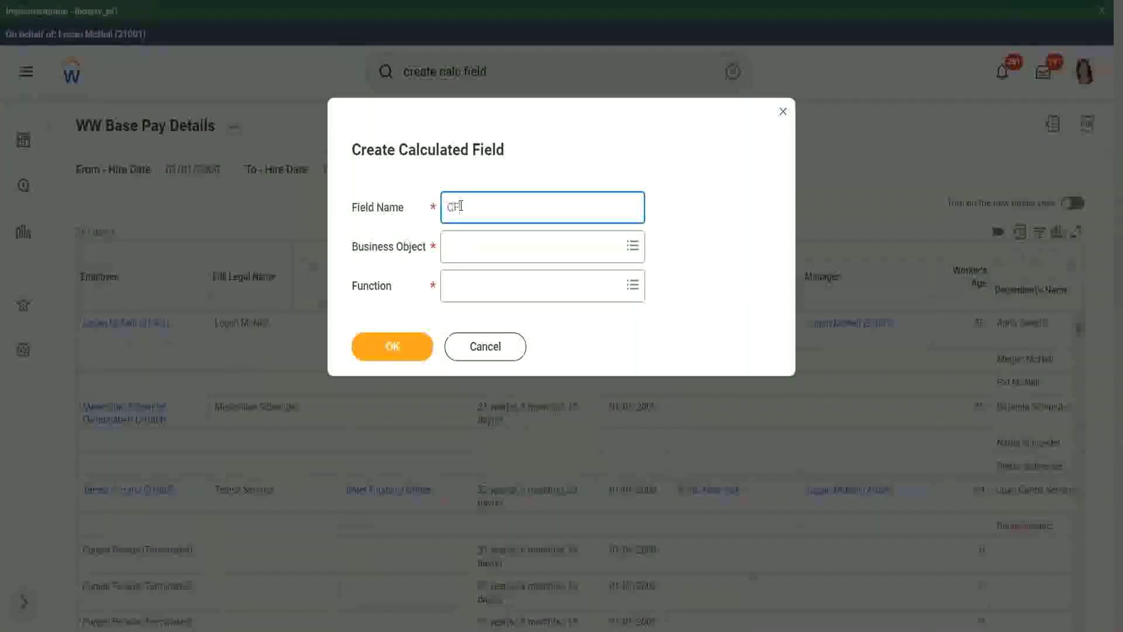
text( WW-ESI-Eldest Dependent)
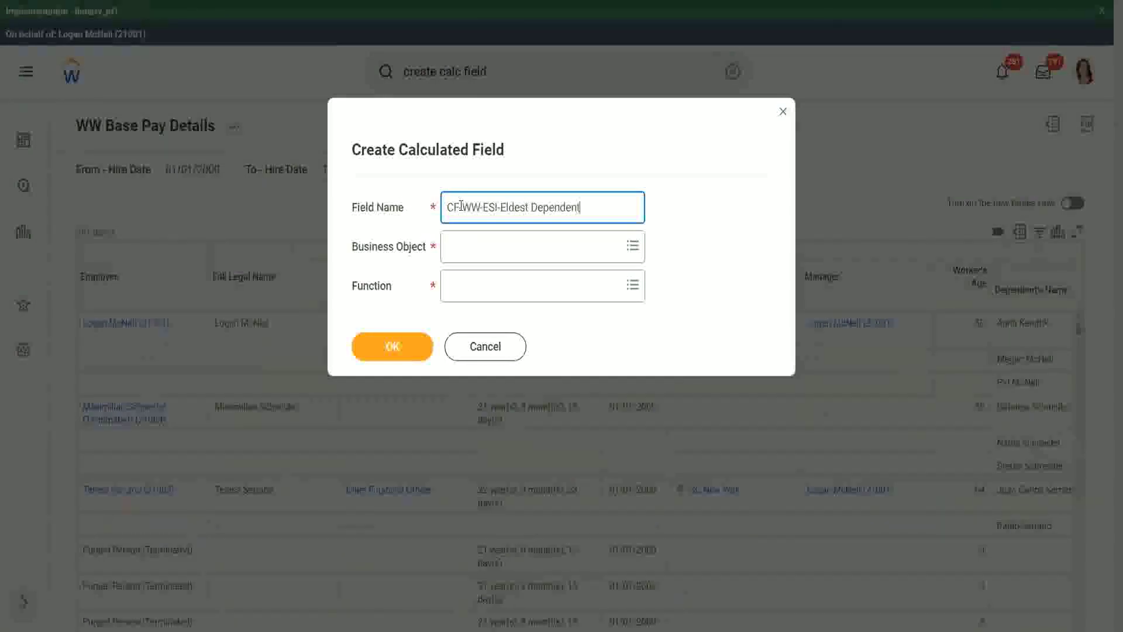
click(474, 246)
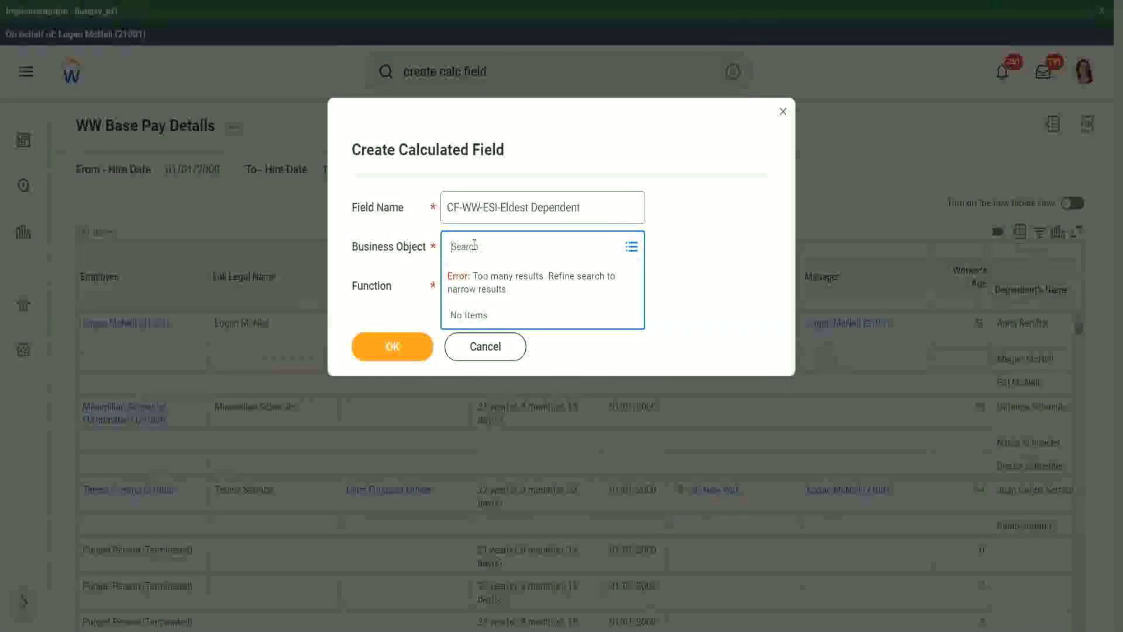
text(worker)
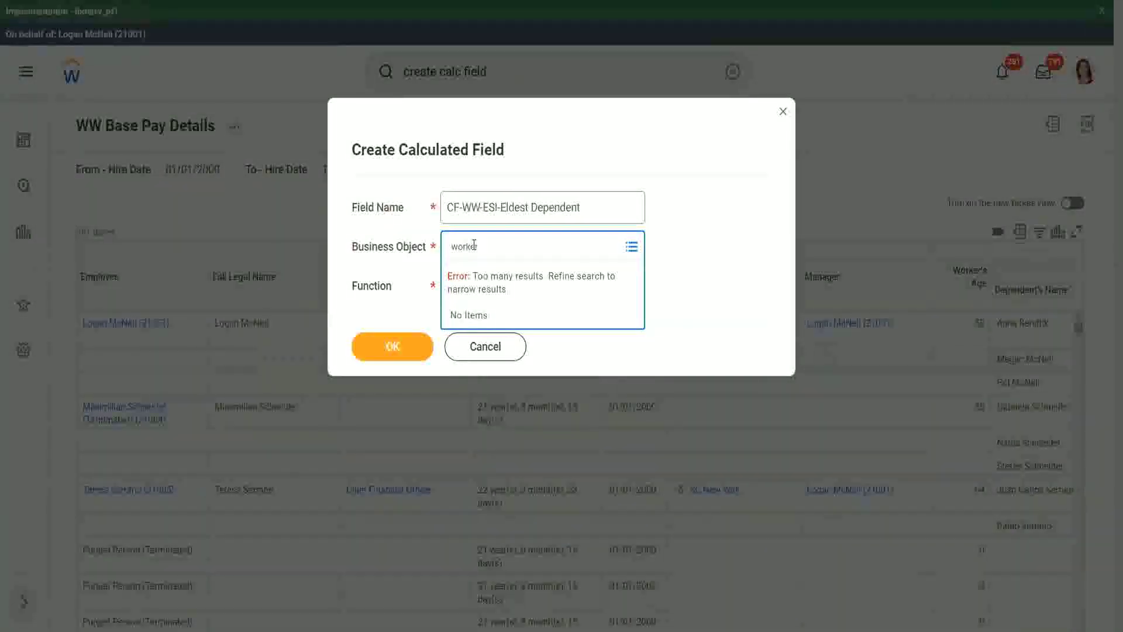
key(Return)
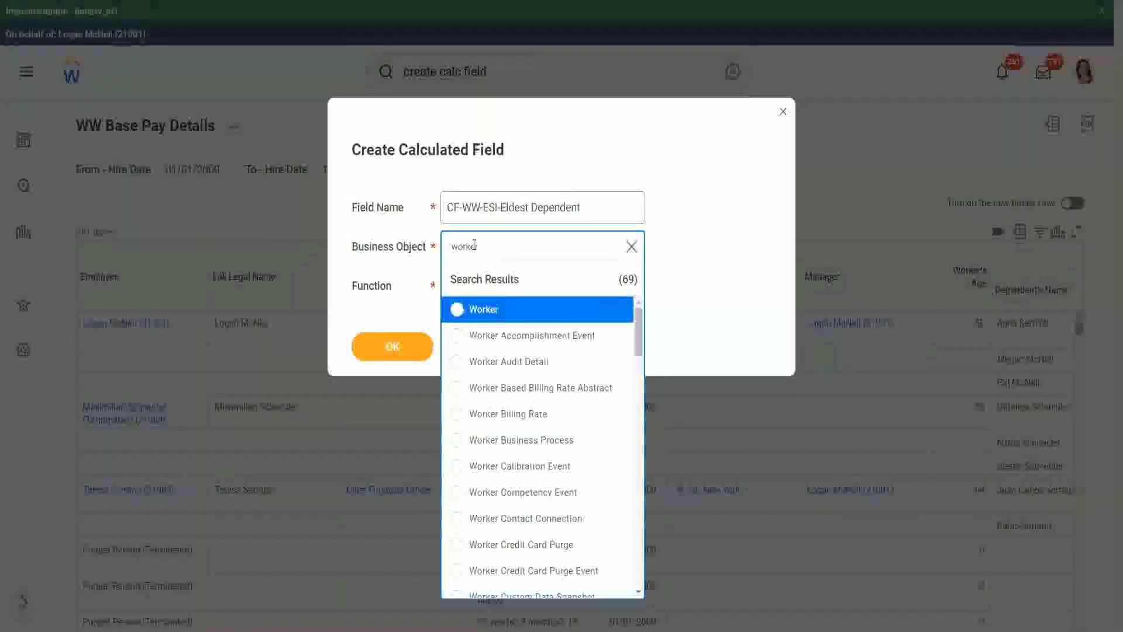
click(530, 317)
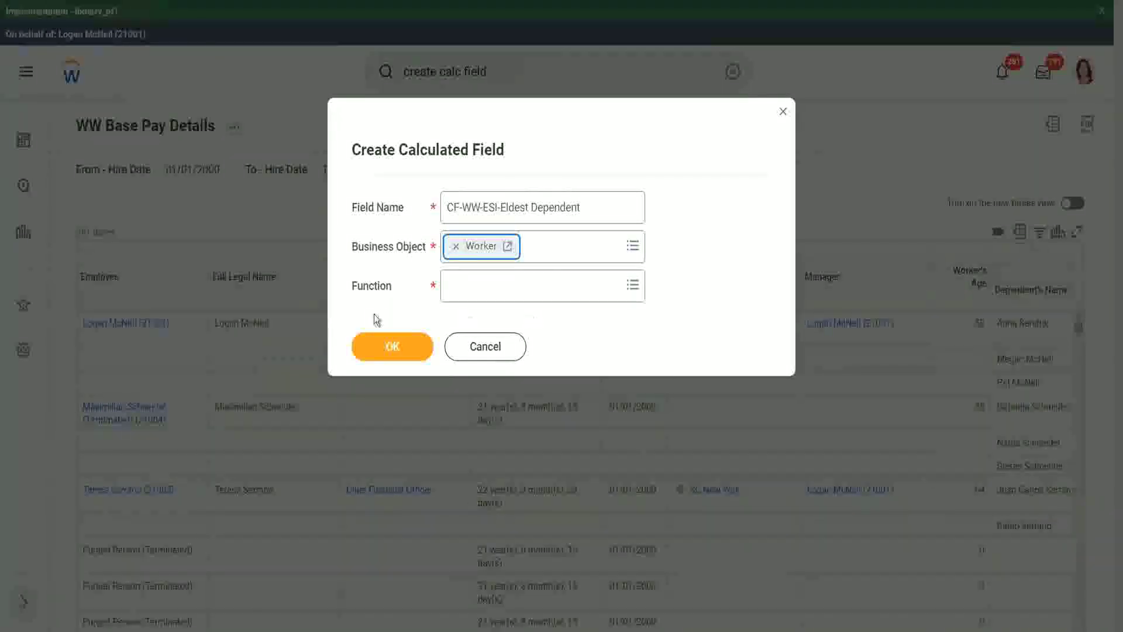
- Set the calculated field's function to Extract Single Instance and proceed to its calculation settings
click(477, 289)
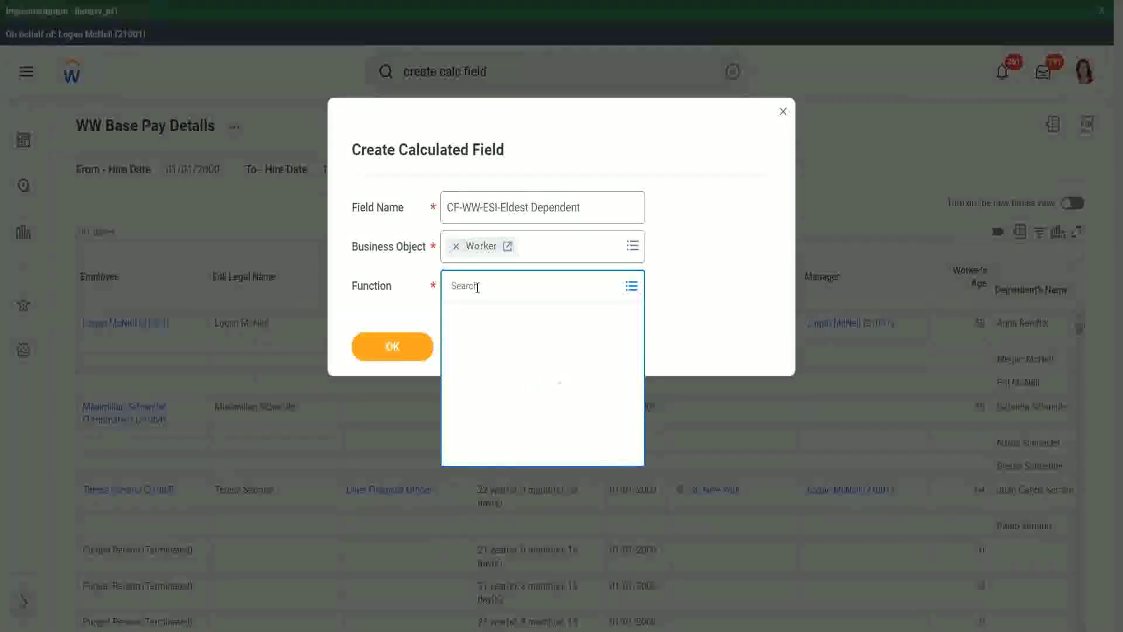
text(esi)
key(Return)
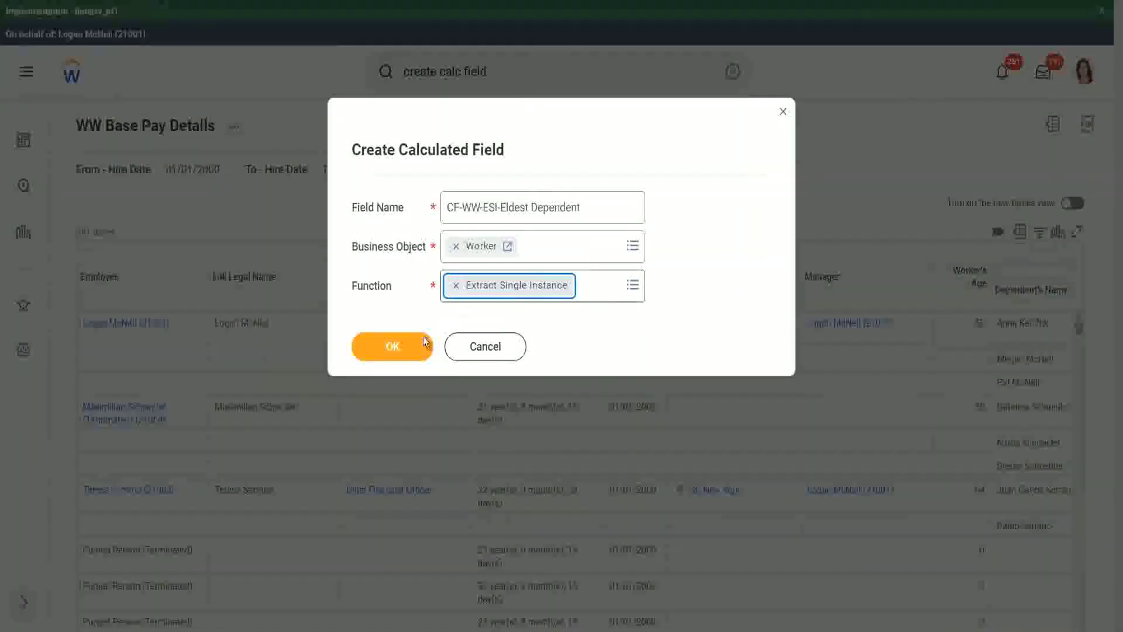
click(392, 346)
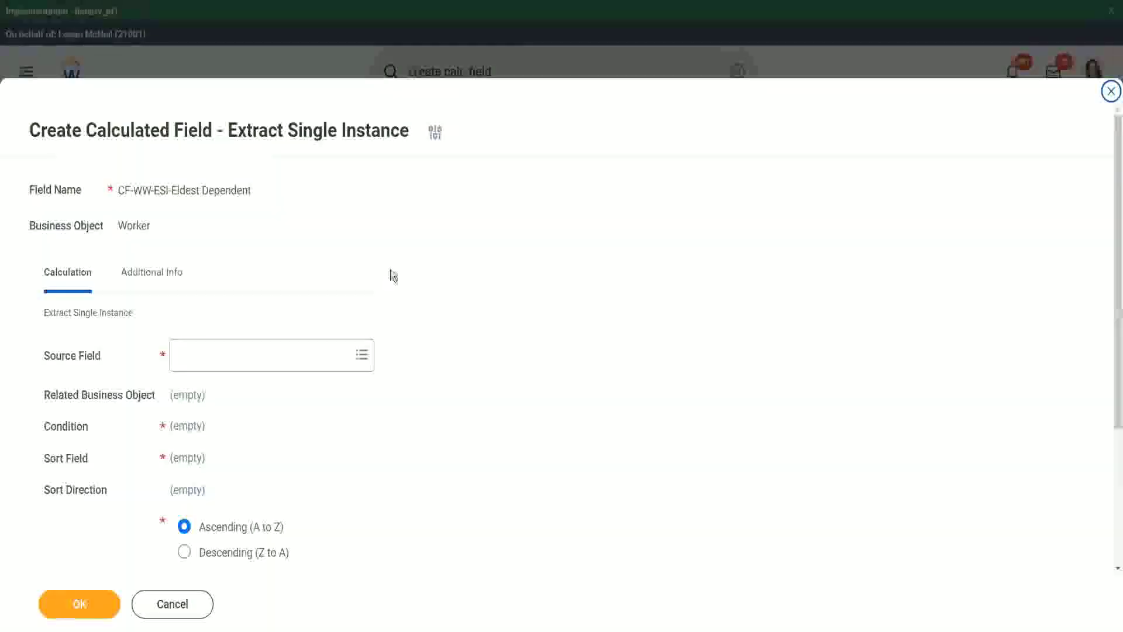
- Set the Source Field to Dependents and check its Related Business Object
scroll(441, 277, down, 3)
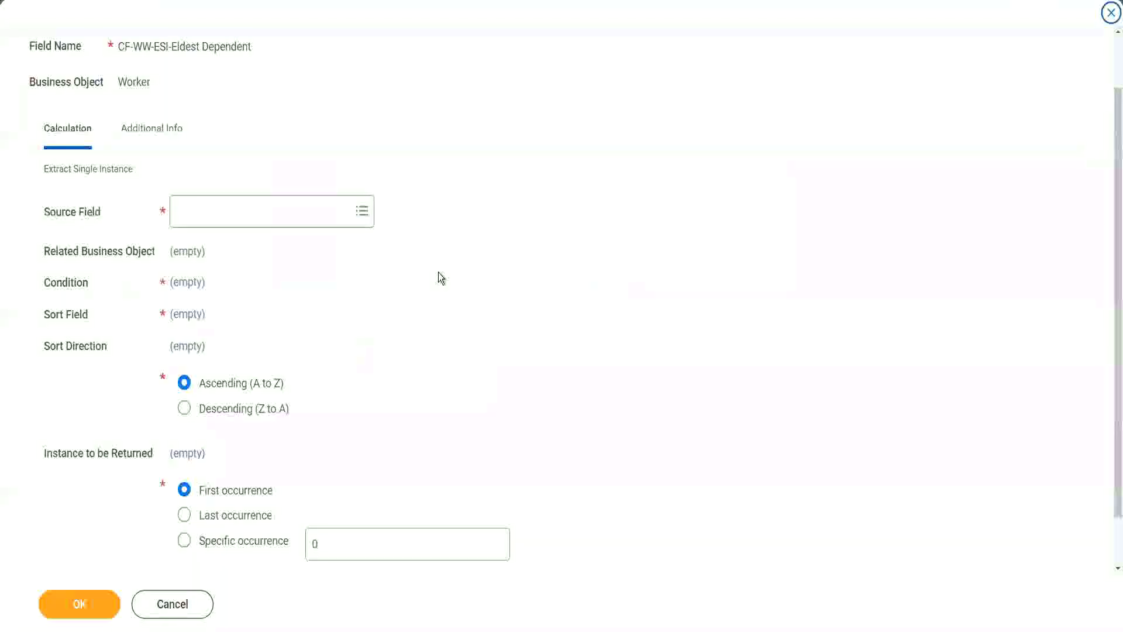
click(226, 209)
text(depemndet)
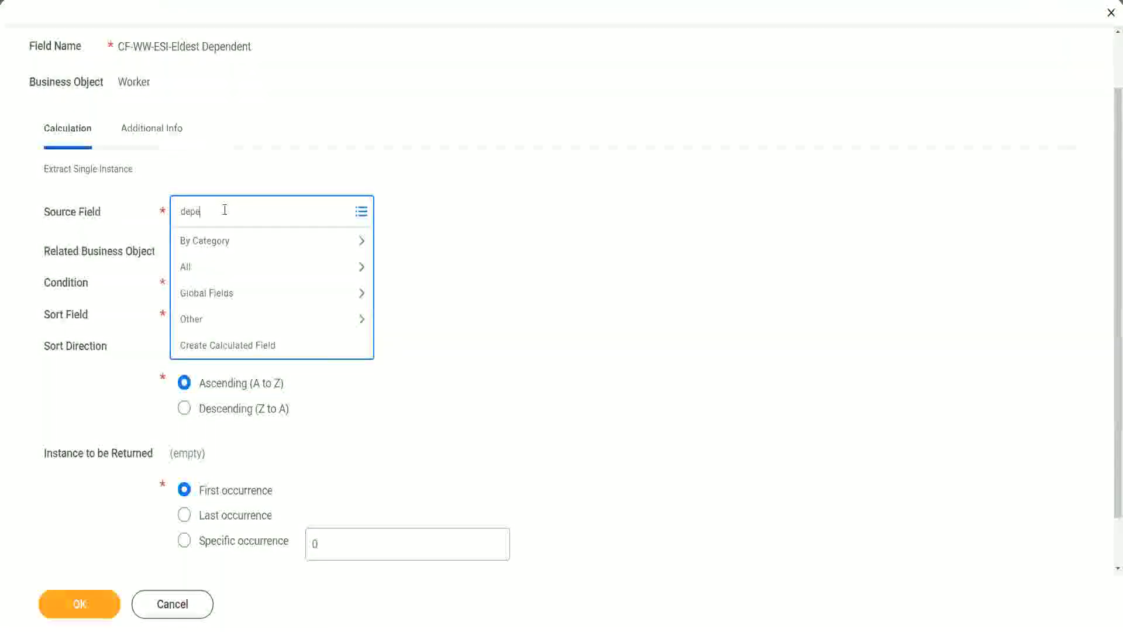
key(BackSpace)
key(BackSpace)
key(BackSpace)
key(BackSpace)
key(BackSpace)
text(ndent)
key(Return)
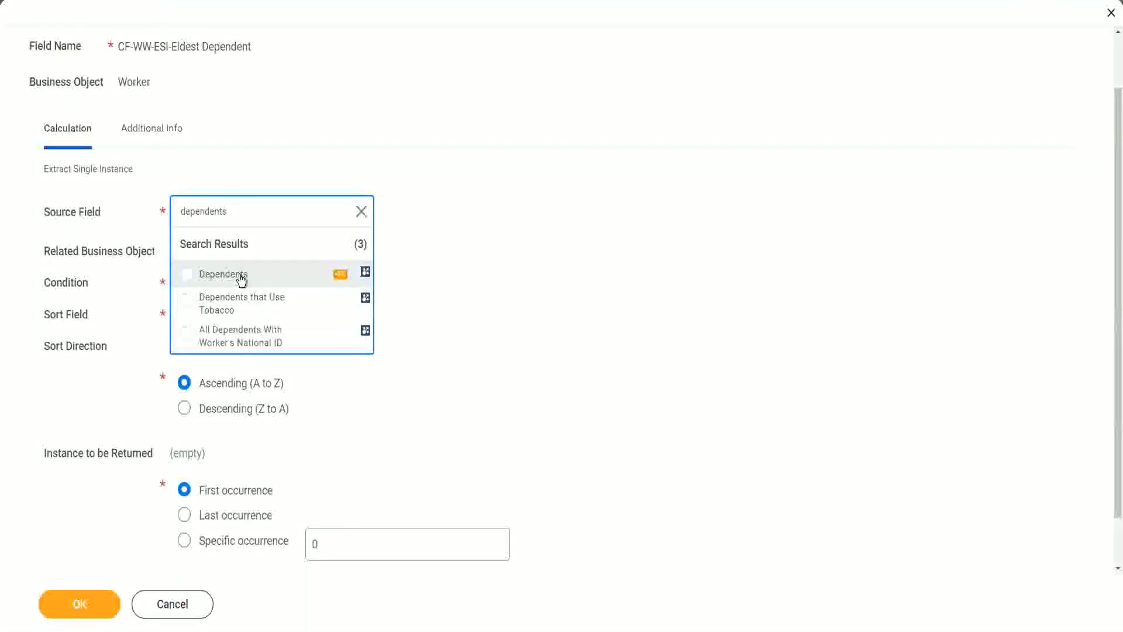
click(242, 279)
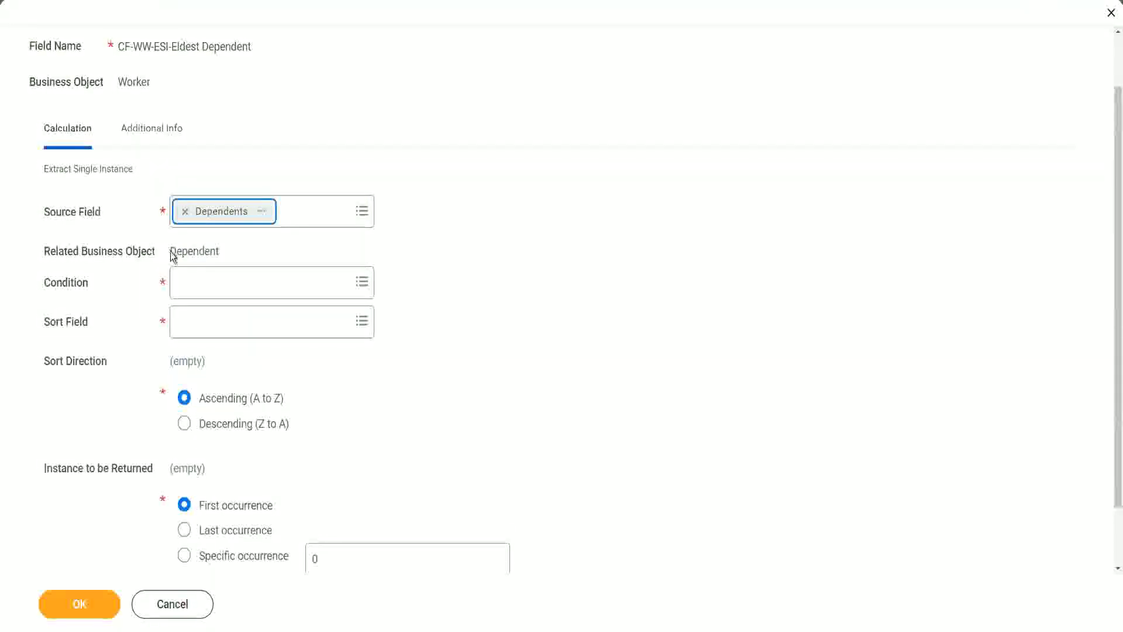
drag(170, 250, 221, 253)
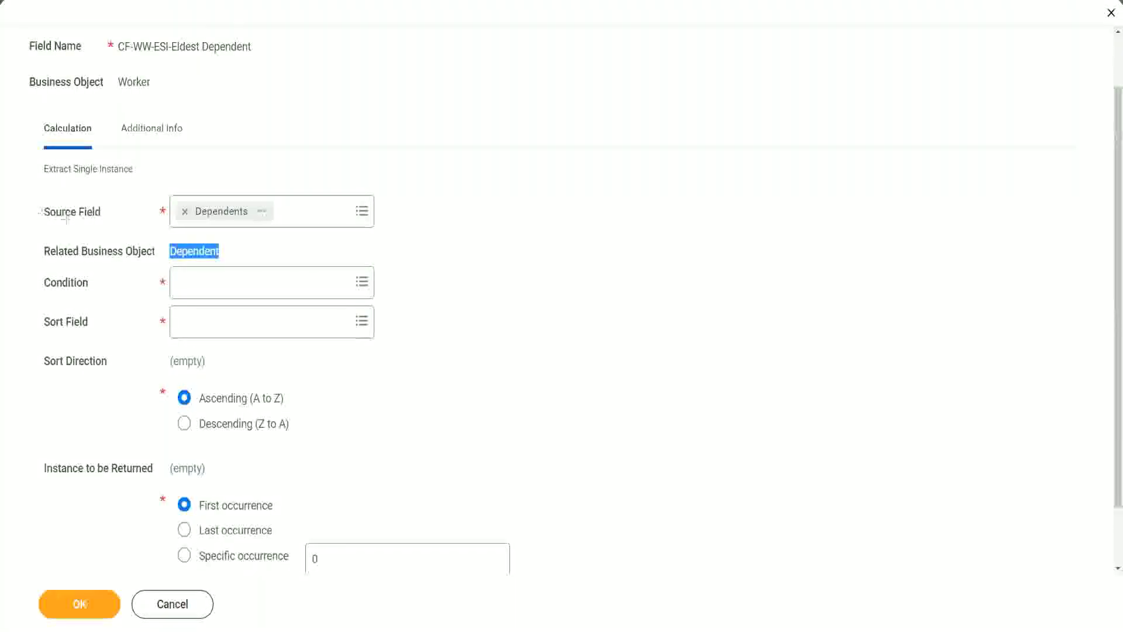
drag(36, 237, 244, 265)
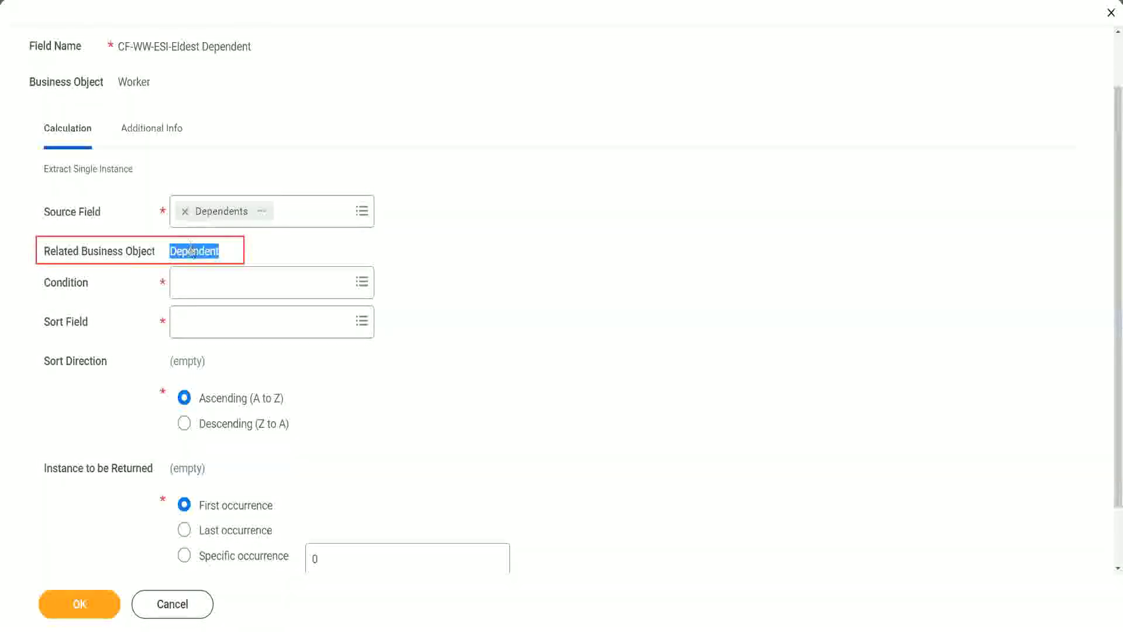
click(212, 253)
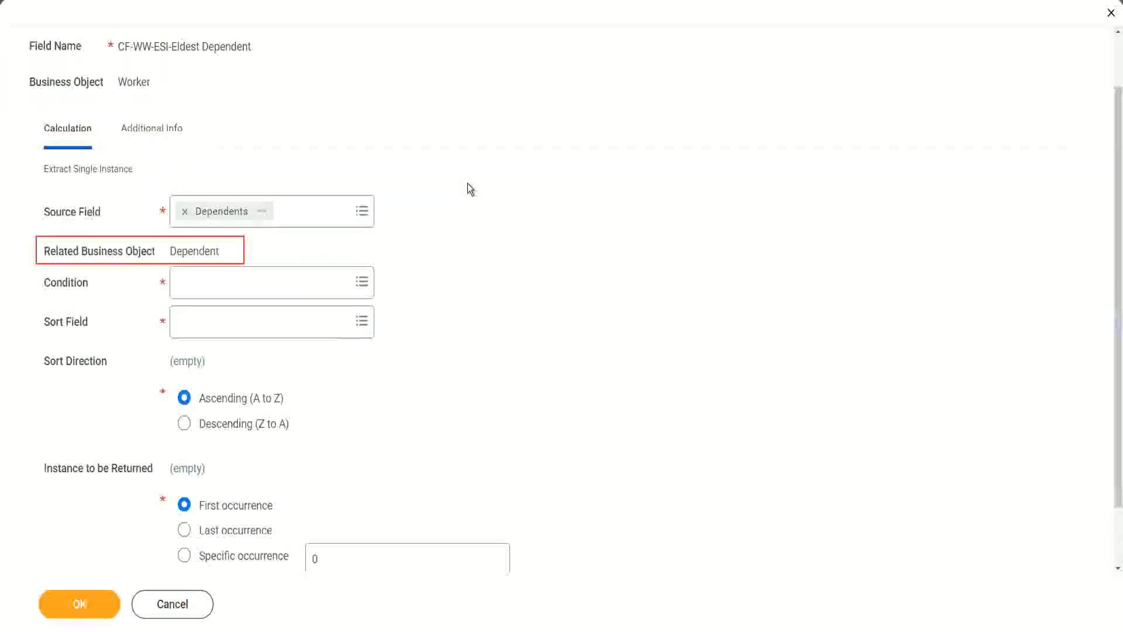
- Set the Condition to the global field Is True and review that report field's description
click(214, 280)
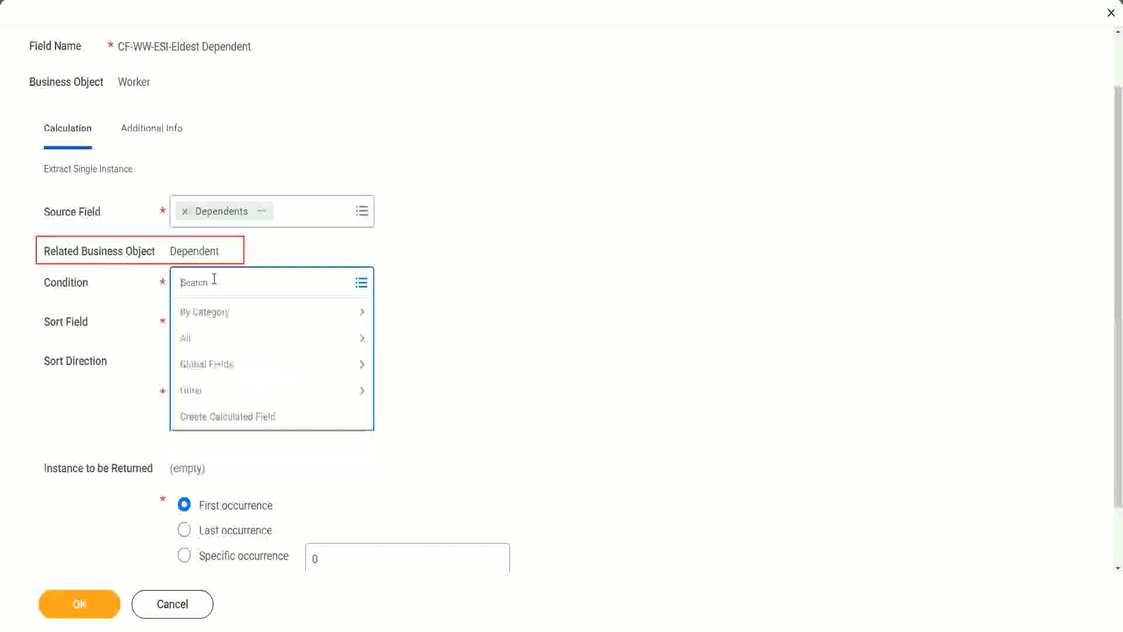
text(is true)
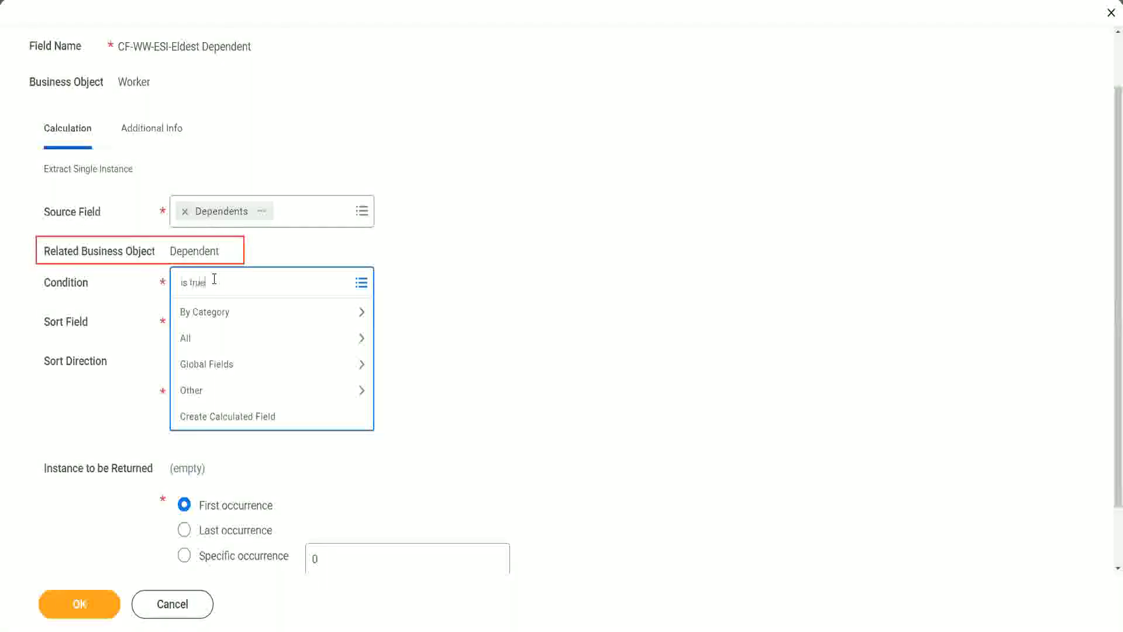
key(Return)
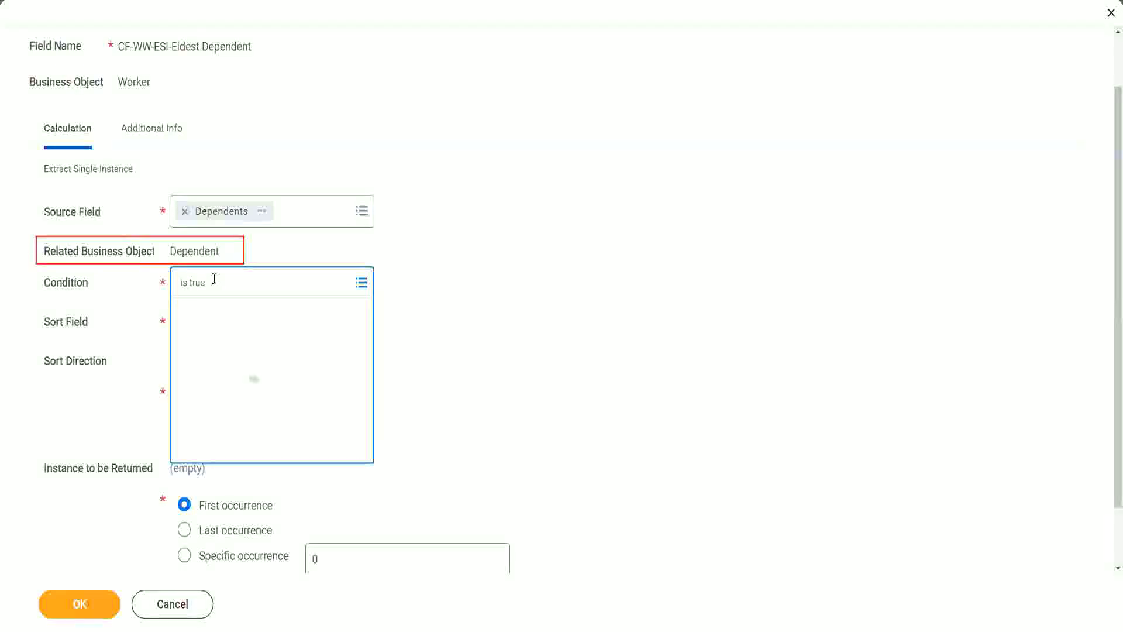
click(223, 351)
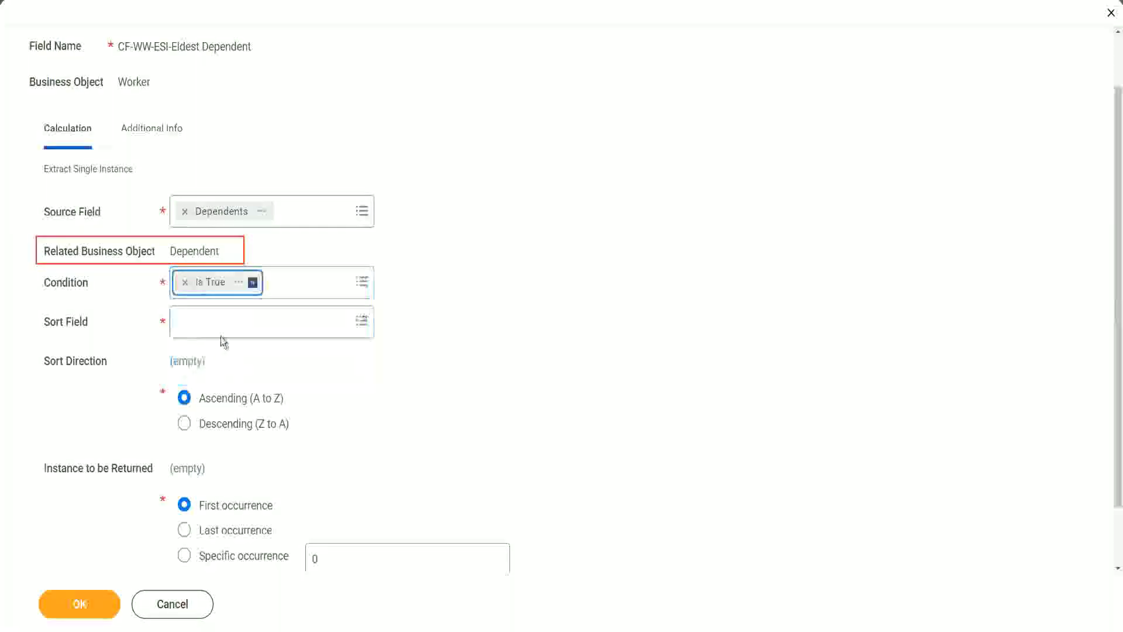
click(239, 283)
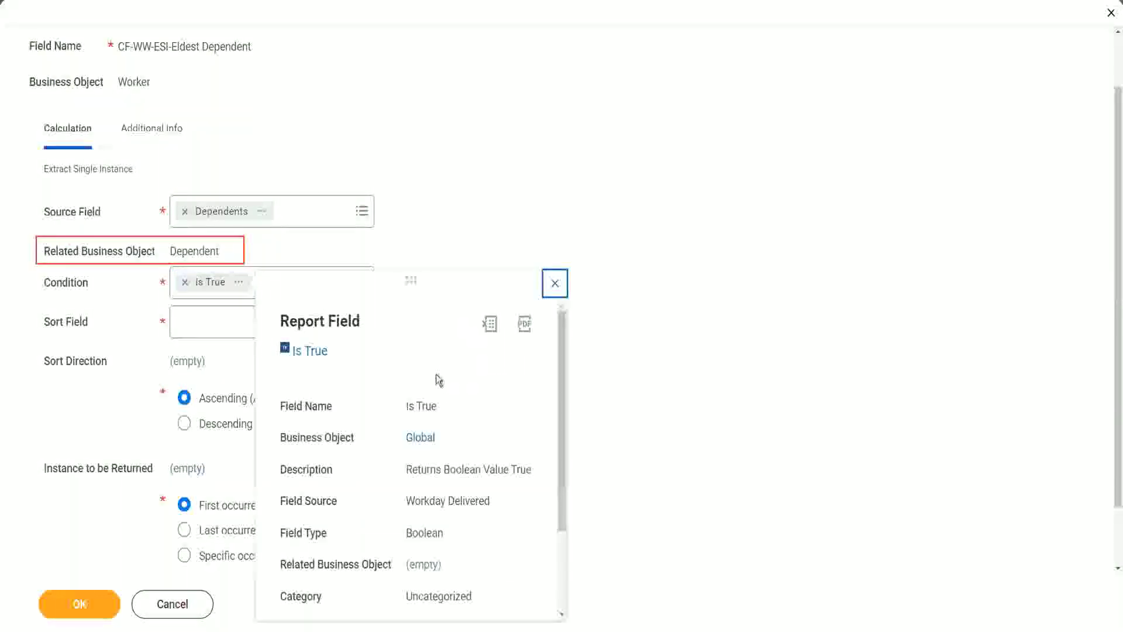
drag(408, 469, 483, 482)
click(439, 450)
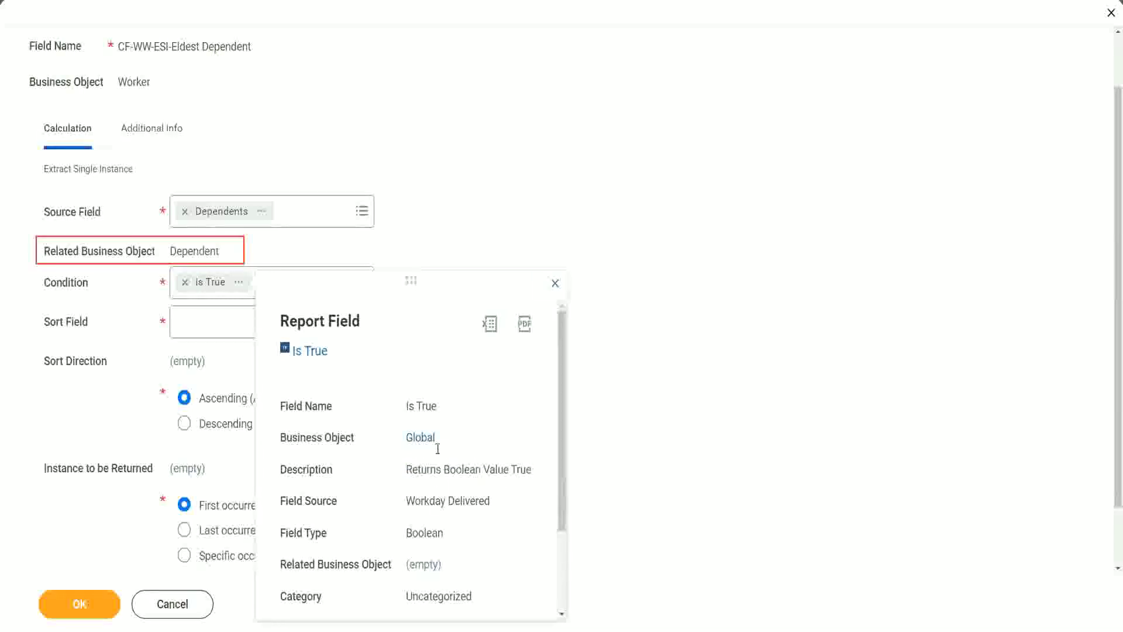
click(555, 283)
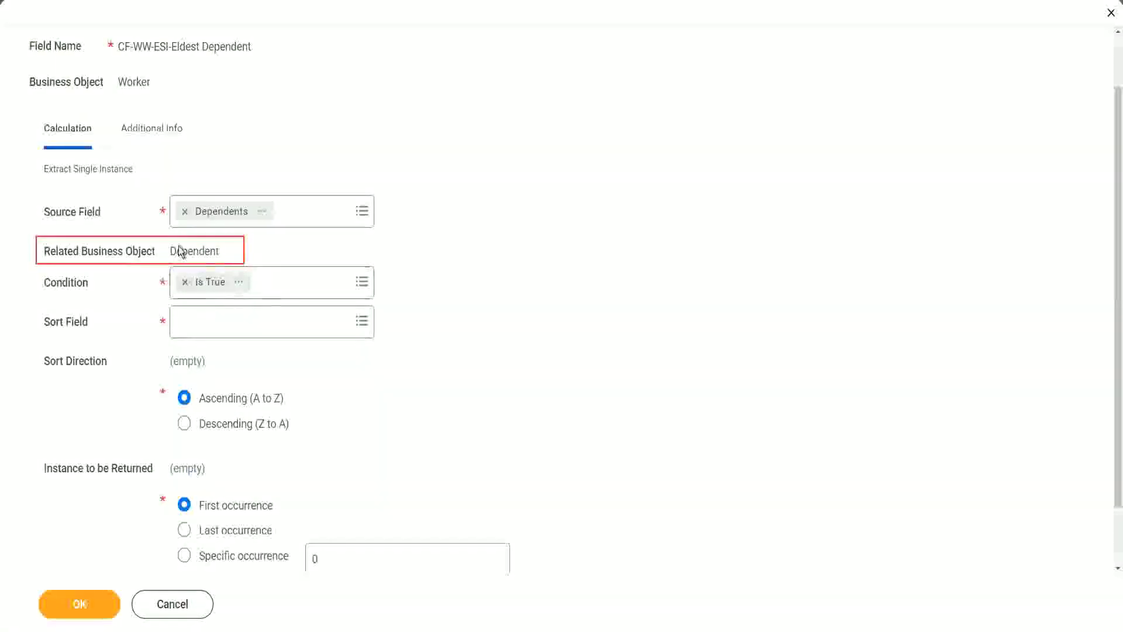
- Set the Sort Field to Age with Descending (Z to A) sort direction and save the calculated field
click(211, 329)
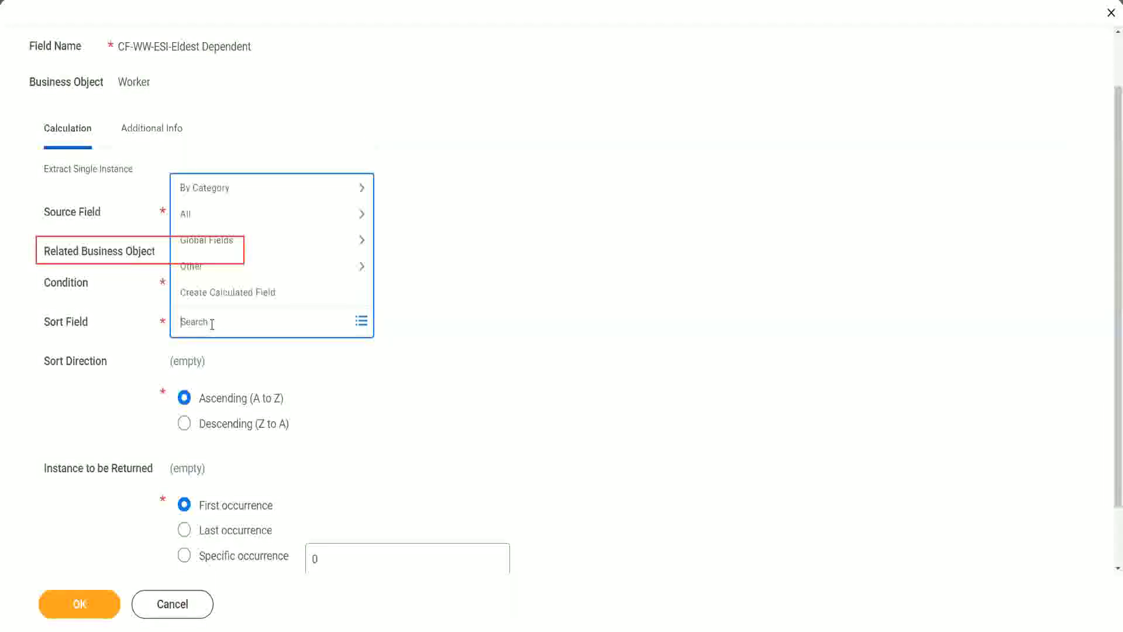
text(age)
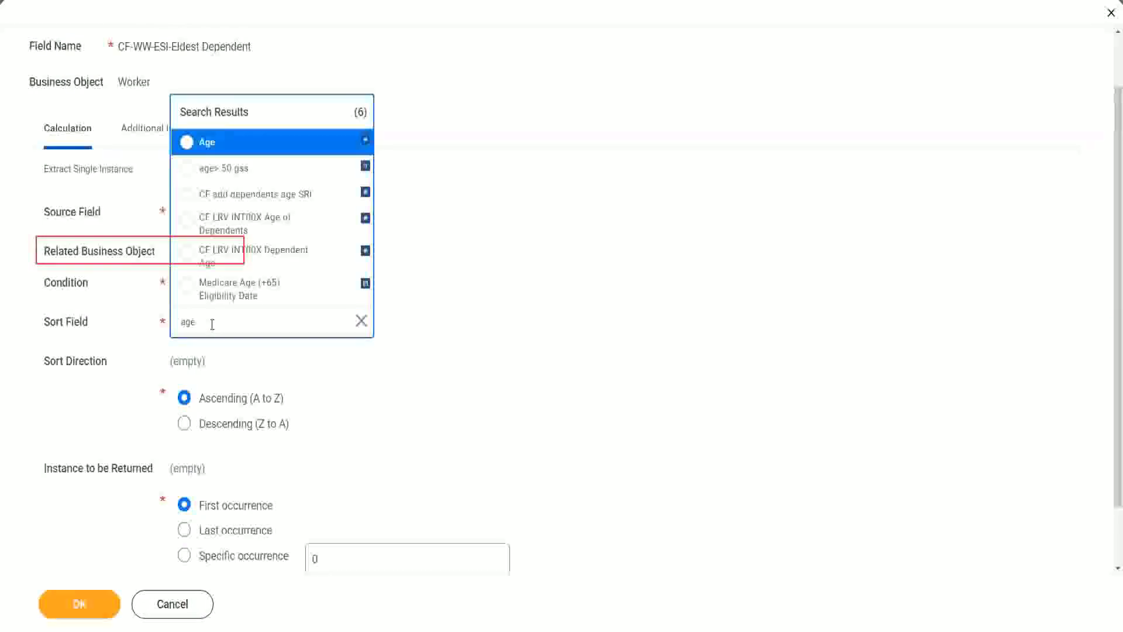
click(209, 143)
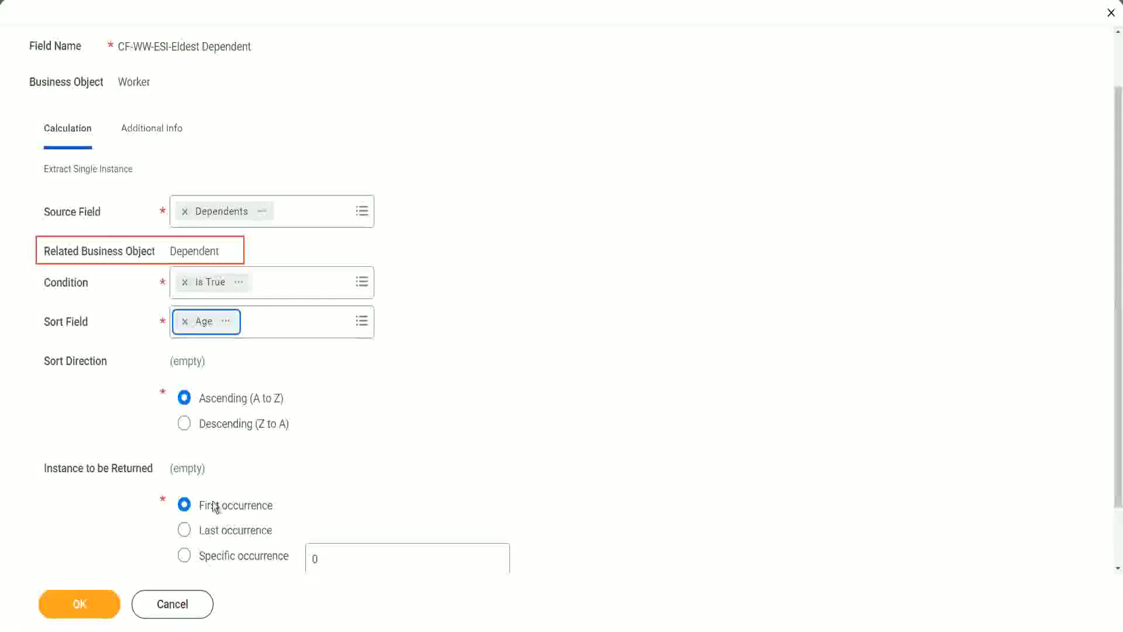
click(244, 429)
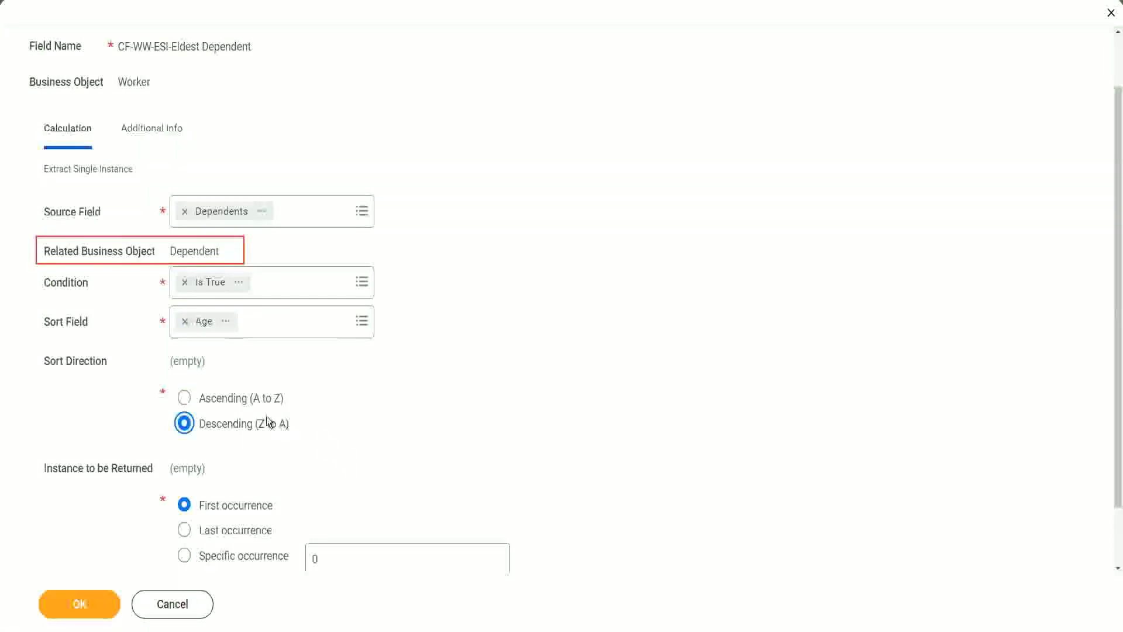
mouse_move(237, 545)
click(81, 603)
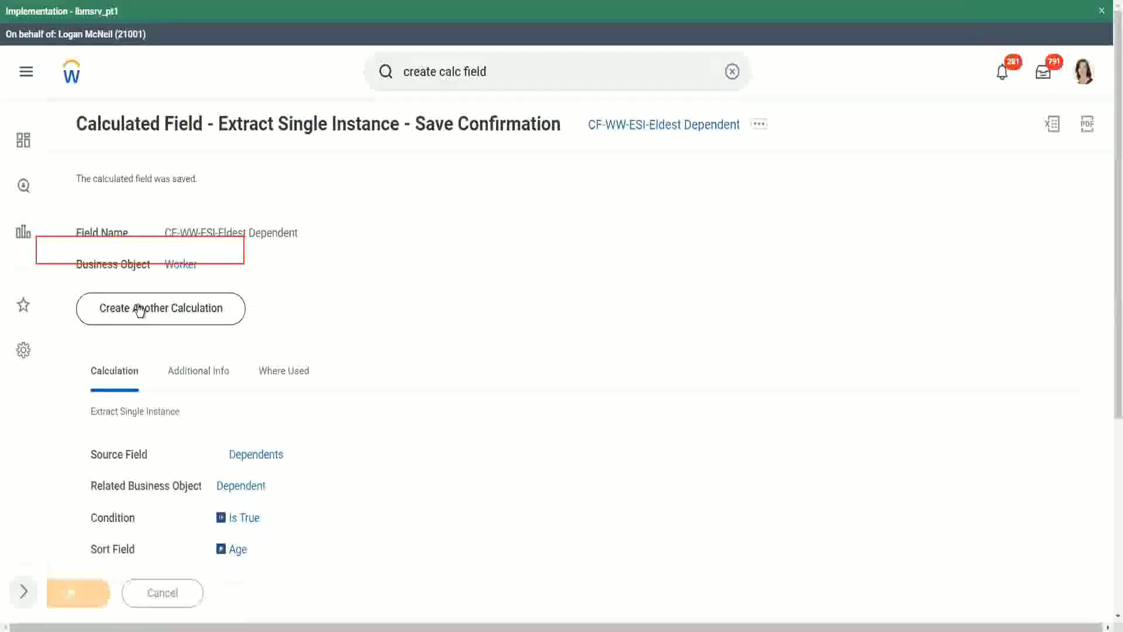
scroll(380, 356, down, 2)
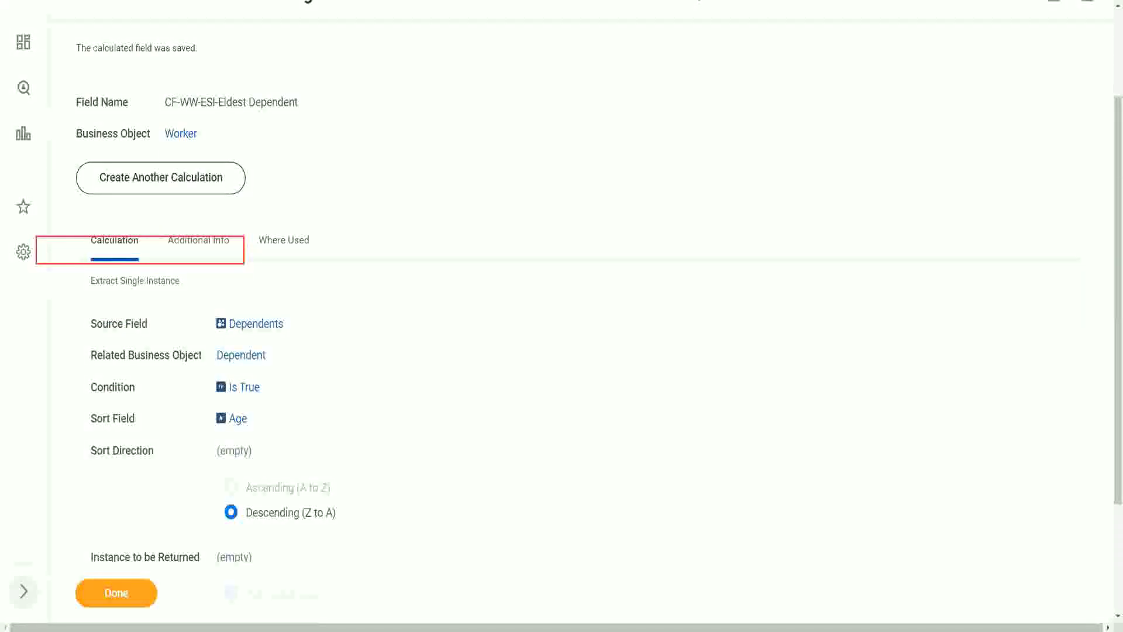
- Switch to the Notepad++ notes and reword the line 13 question to "How to find the Eldest Dependent Child ??"
key(alt+Tab)
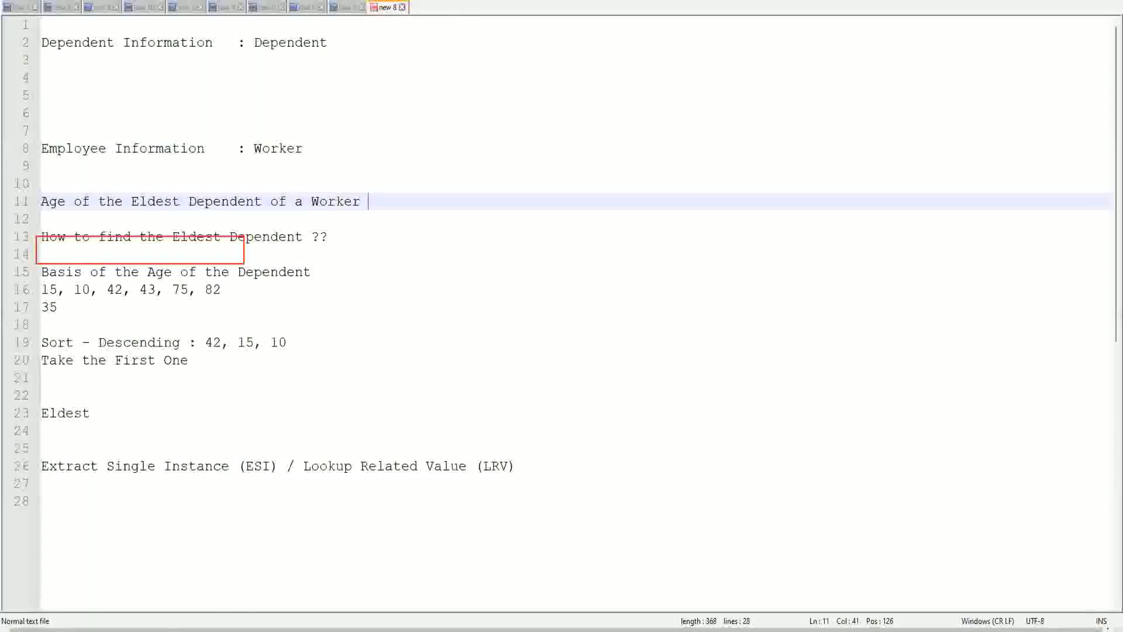
double_click(287, 236)
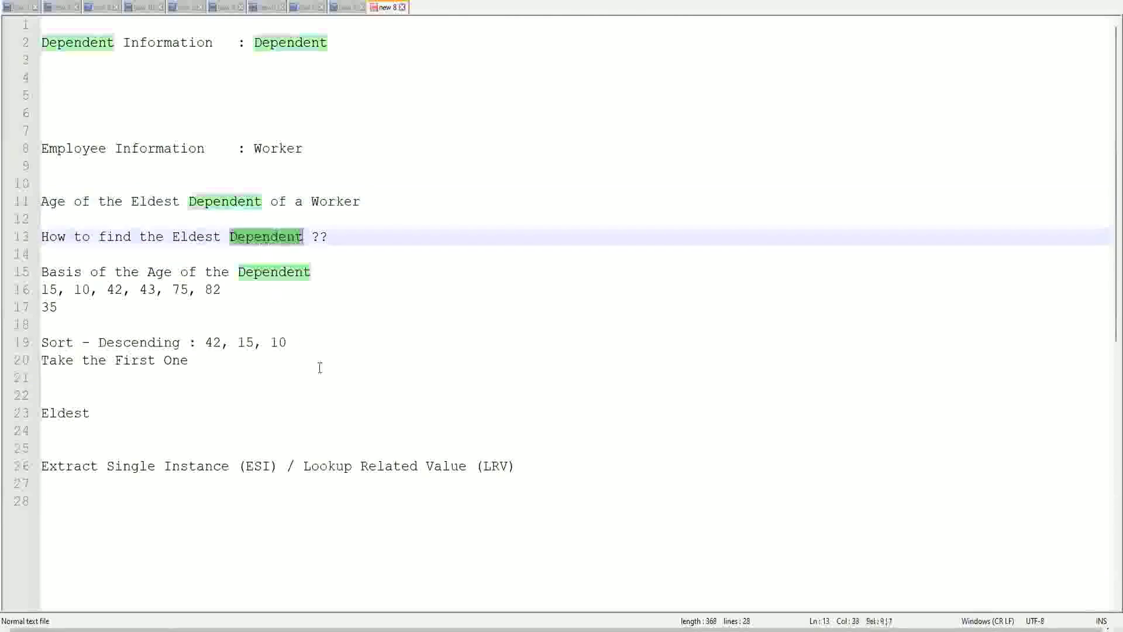
text(Child)
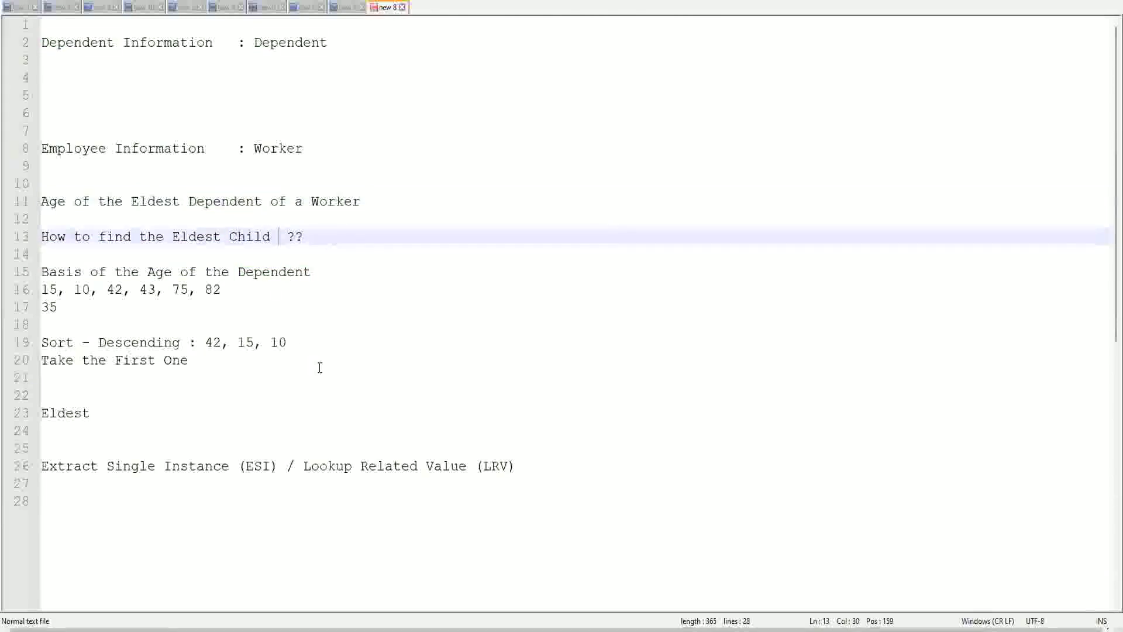
key(BackSpace)
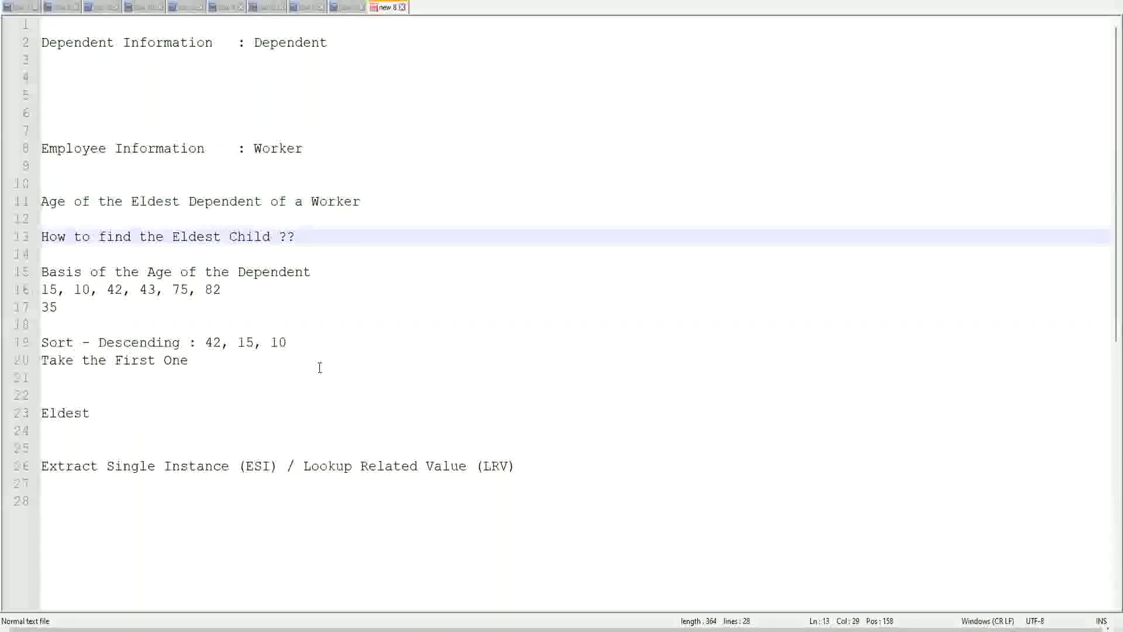
text(as a)
key(BackSpace)
key(BackSpace)
key(BackSpace)
key(BackSpace)
key(BackSpace)
key(BackSpace)
key(BackSpace)
key(BackSpace)
key(BackSpace)
key(BackSpace)
key(BackSpace)
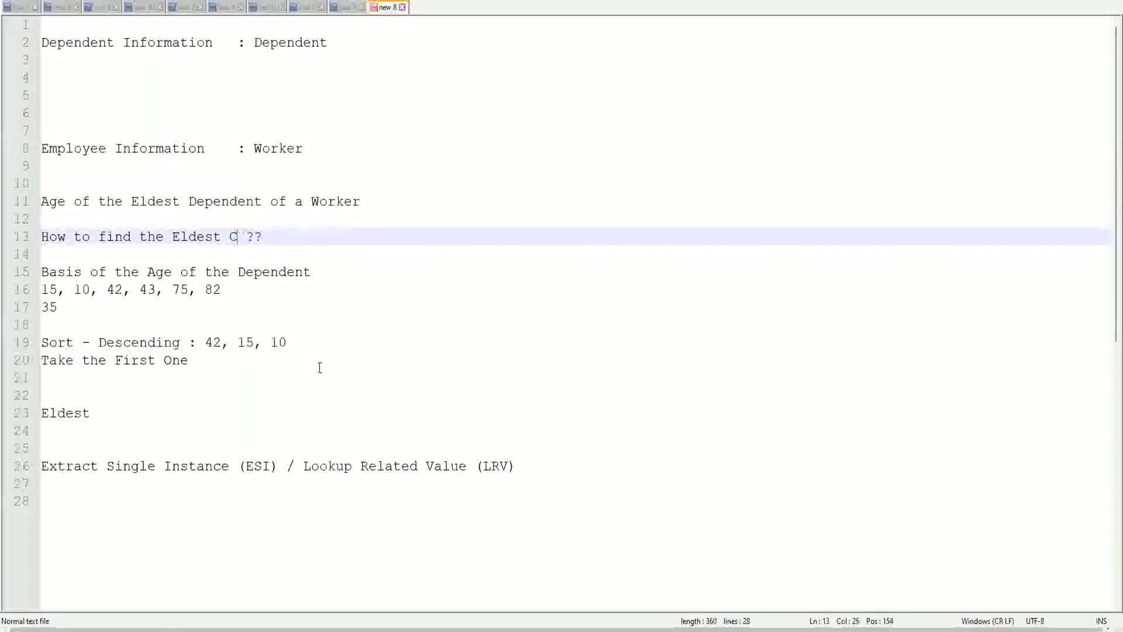
text(De)
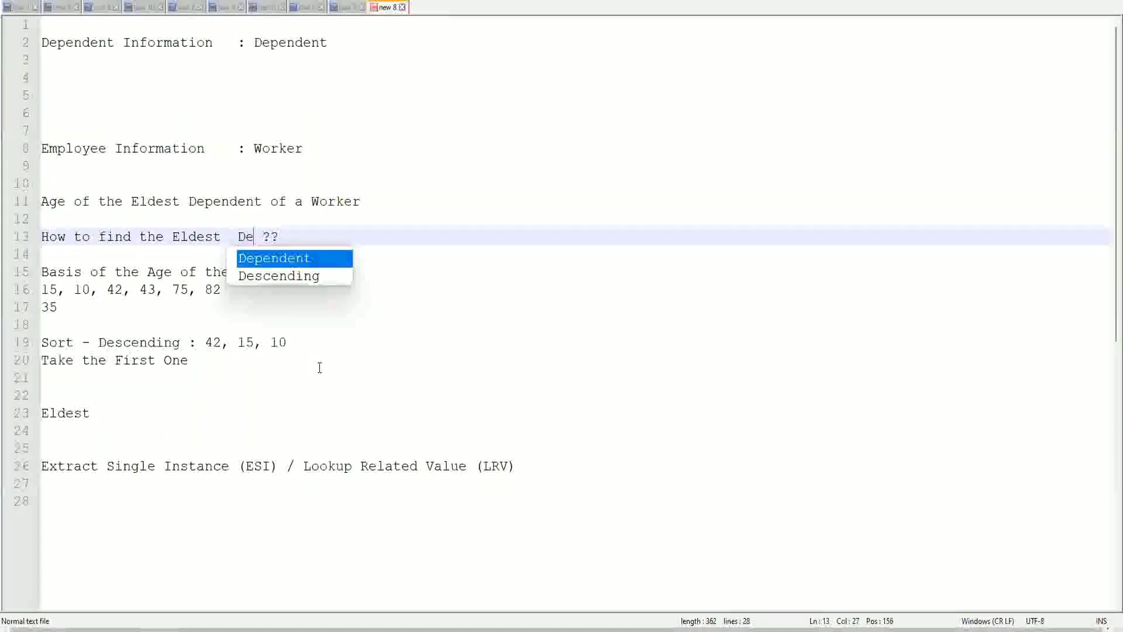
key(Return)
text(Child)
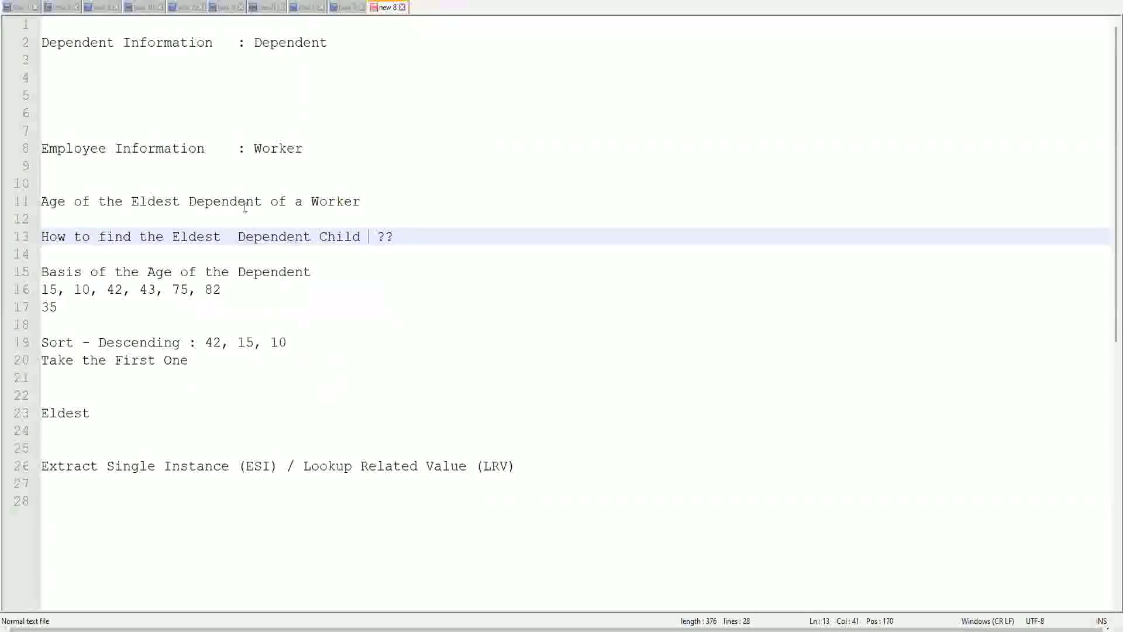
click(226, 235)
key(Delete)
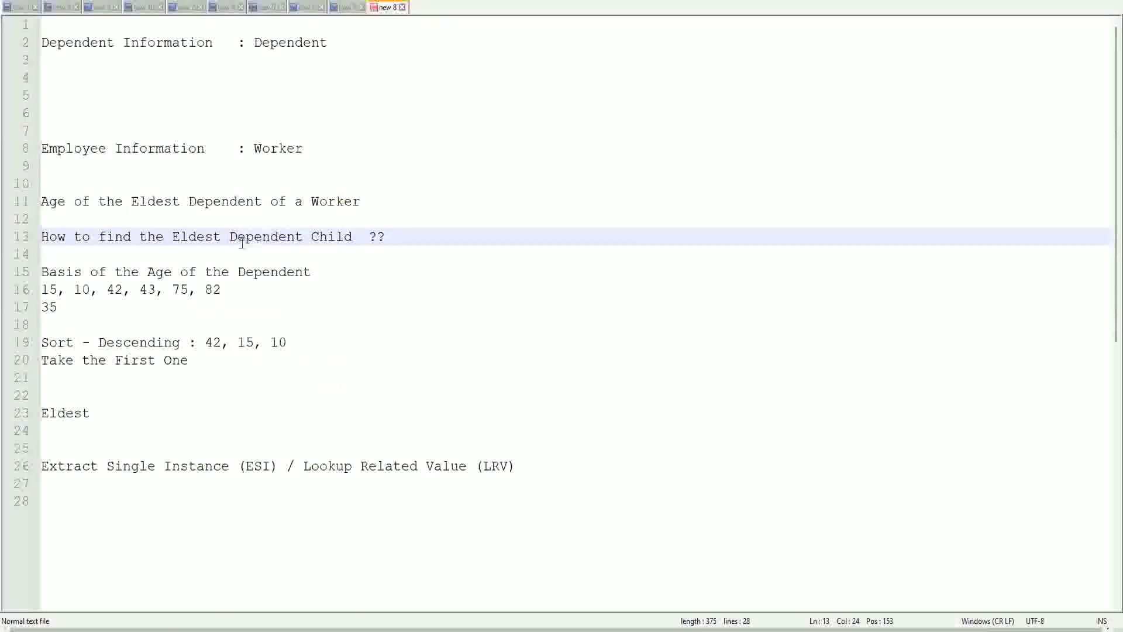
drag(230, 237, 354, 236)
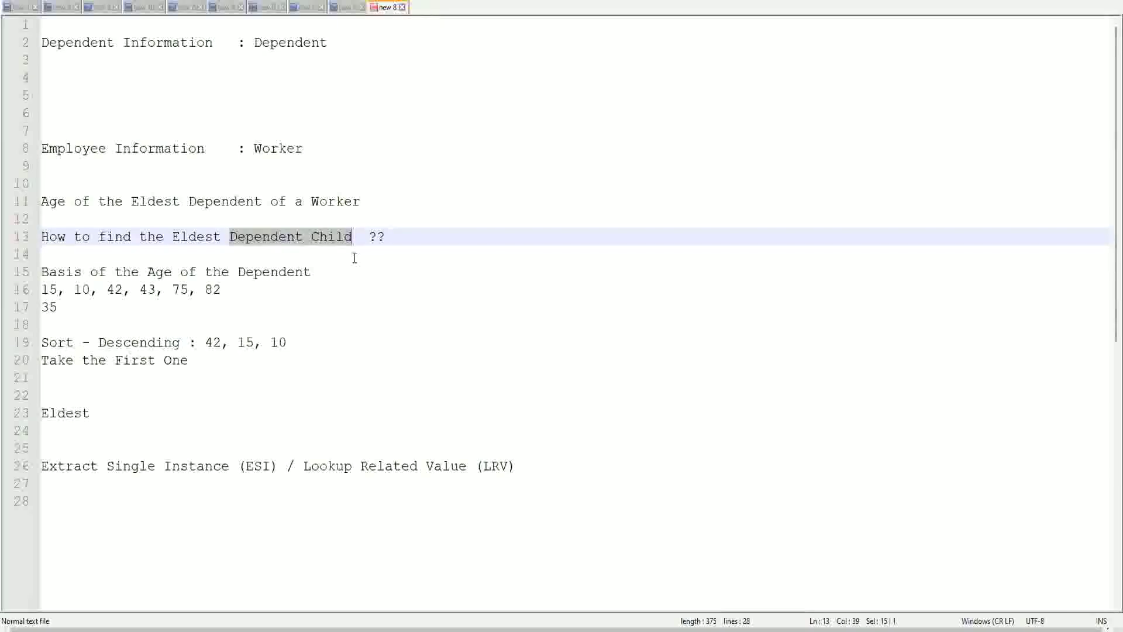
click(335, 238)
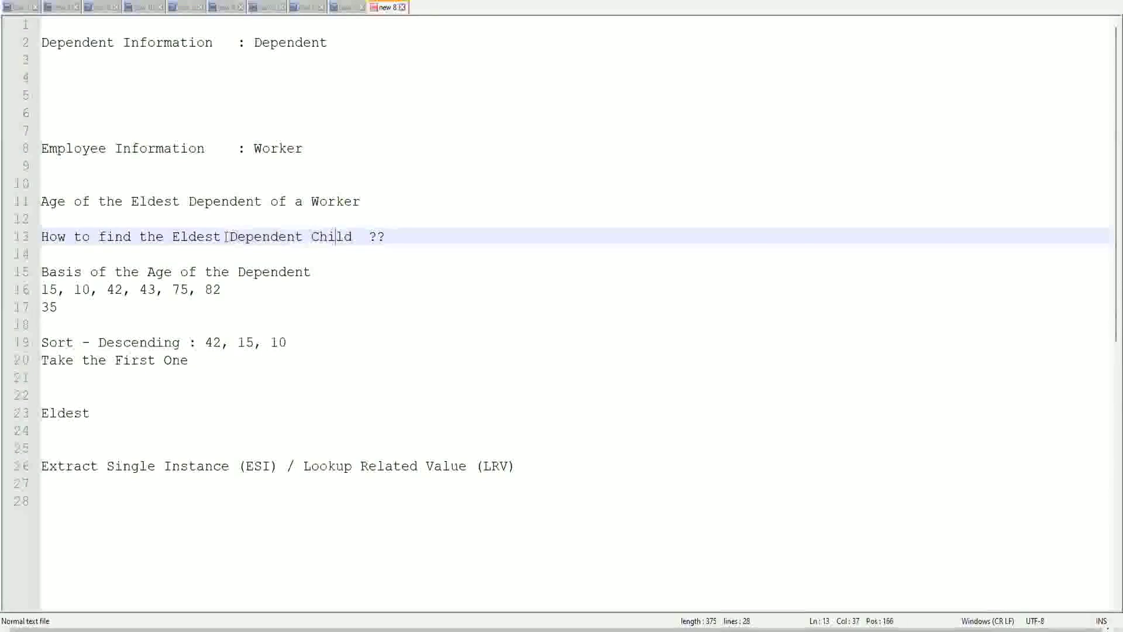
drag(229, 237, 350, 239)
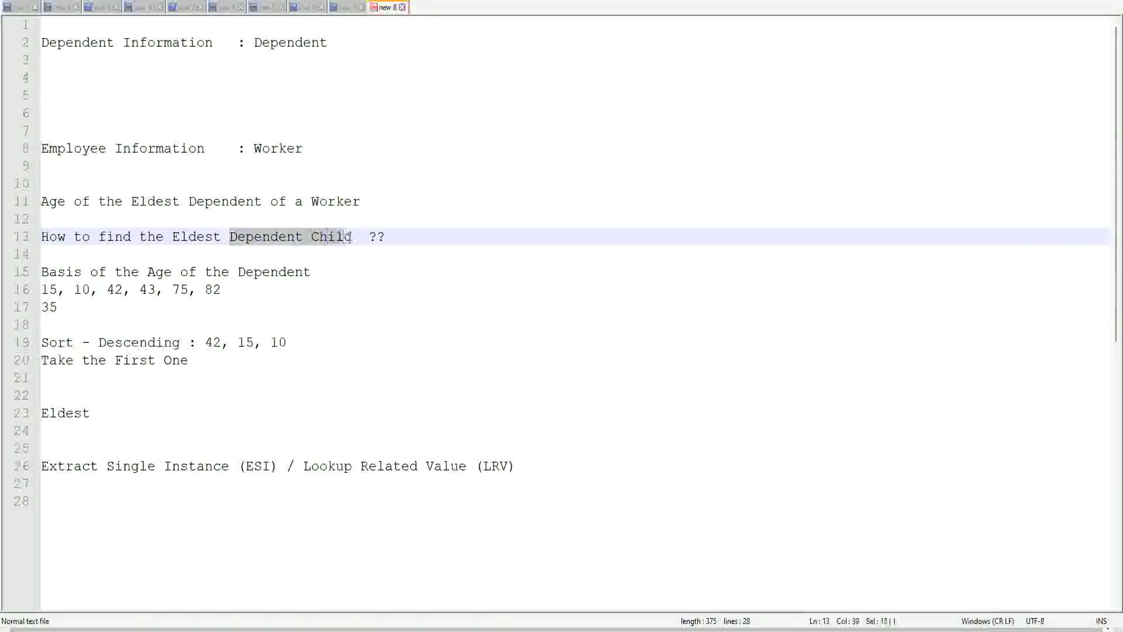
click(342, 237)
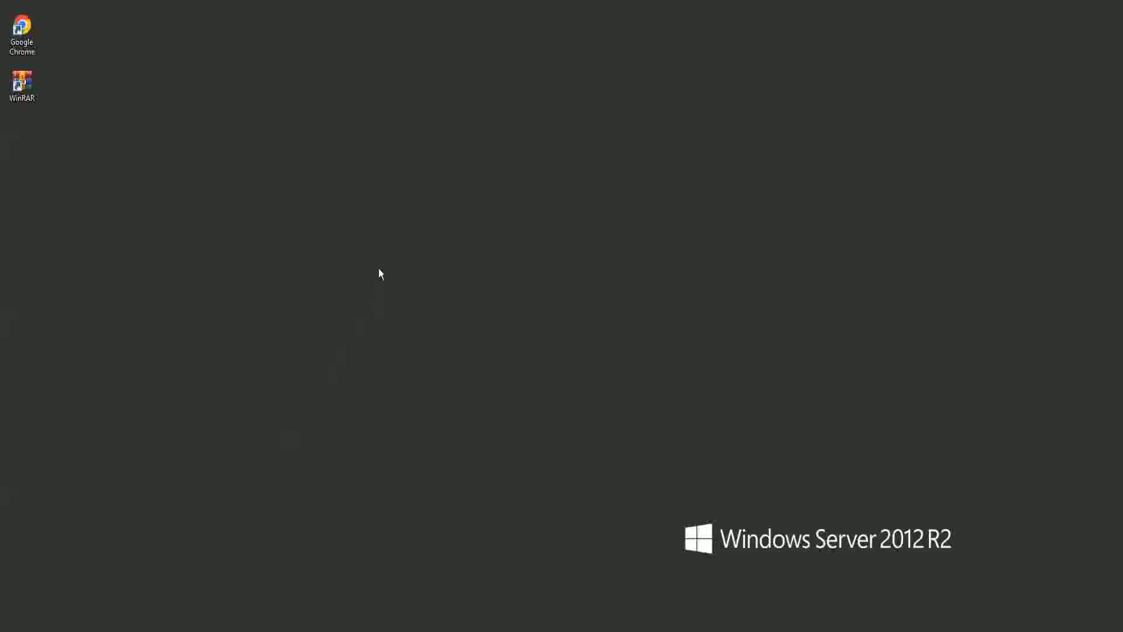
- Switch back to Workday, open the saved calculated field for editing, and rename it CF-WW-ESI-Eldest Dependent Child
click(167, 608)
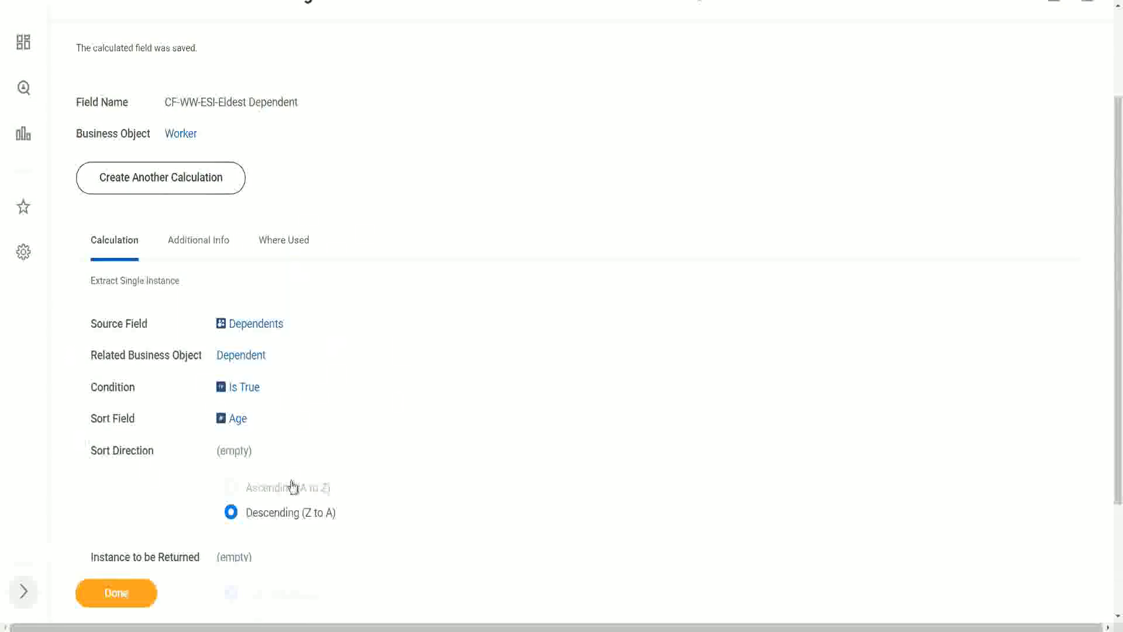
scroll(439, 279, up, 3)
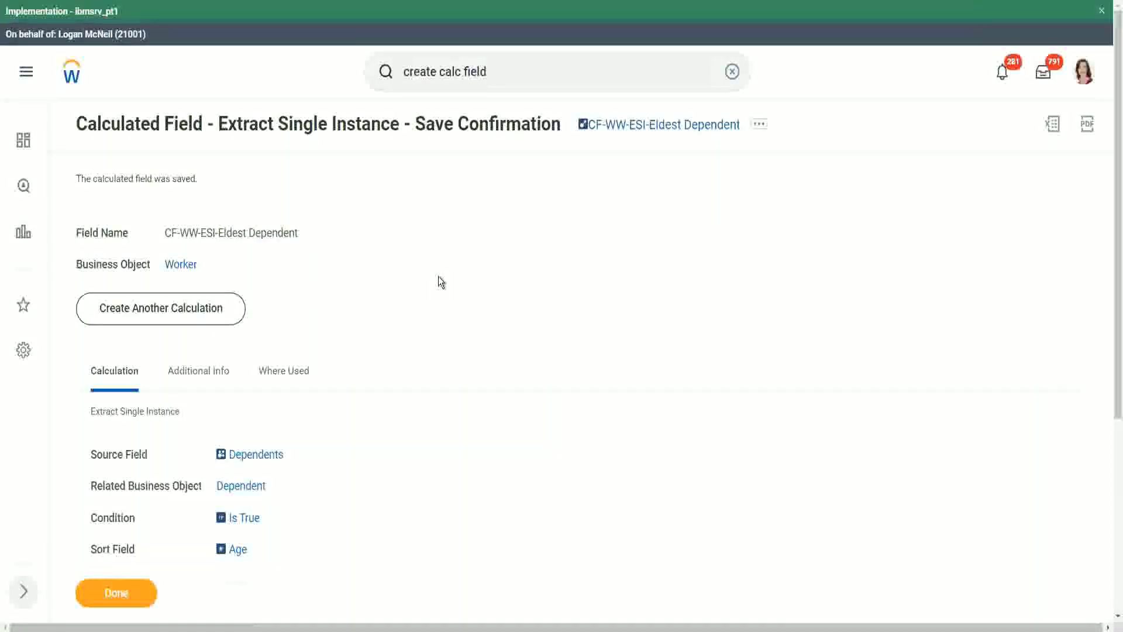
scroll(440, 278, down, 2)
scroll(442, 280, down, 2)
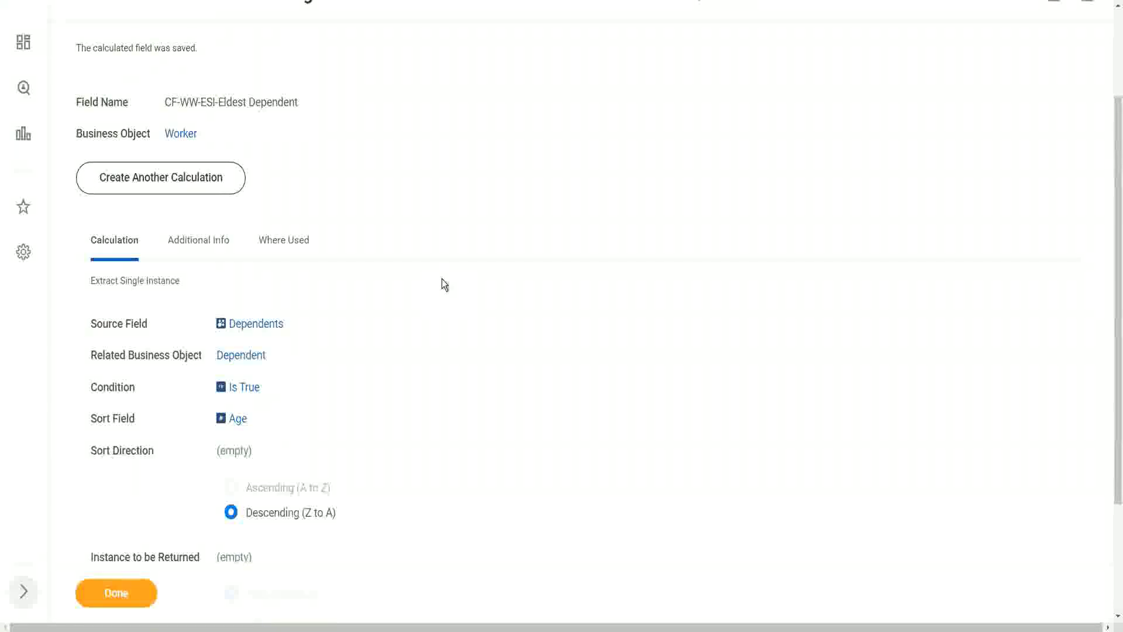
scroll(442, 280, up, 2)
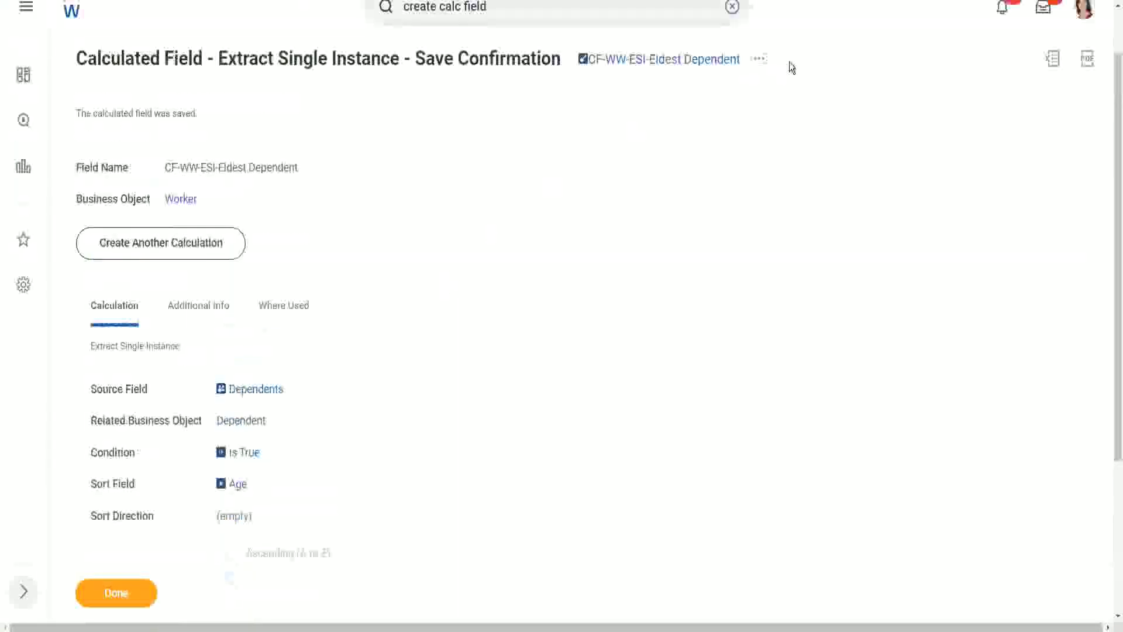
click(760, 81)
mouse_move(608, 133)
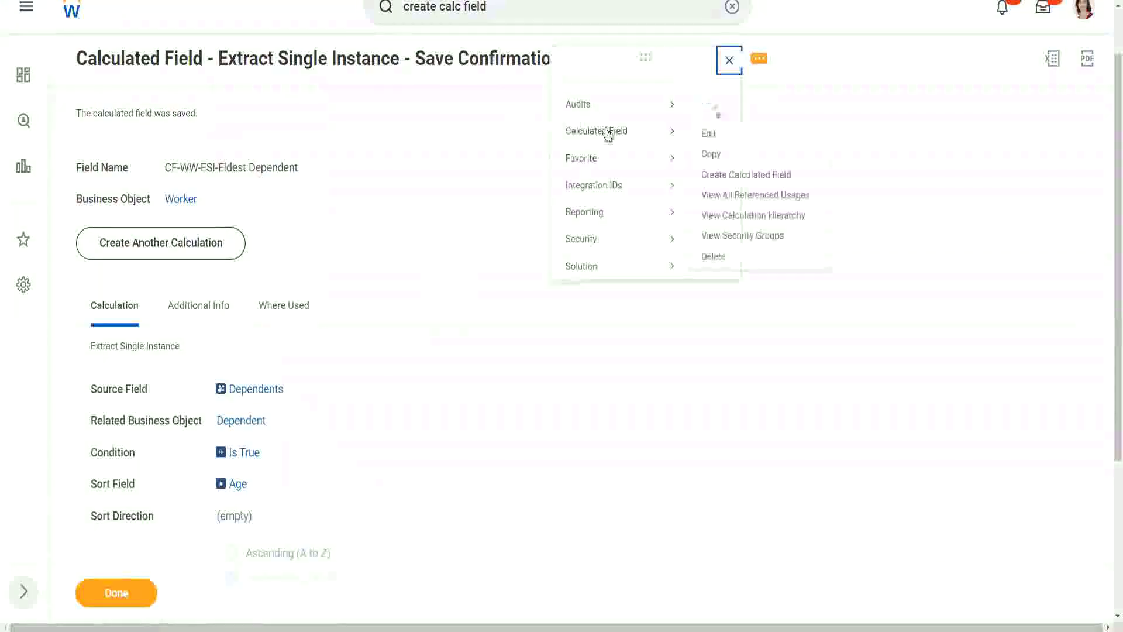
click(708, 133)
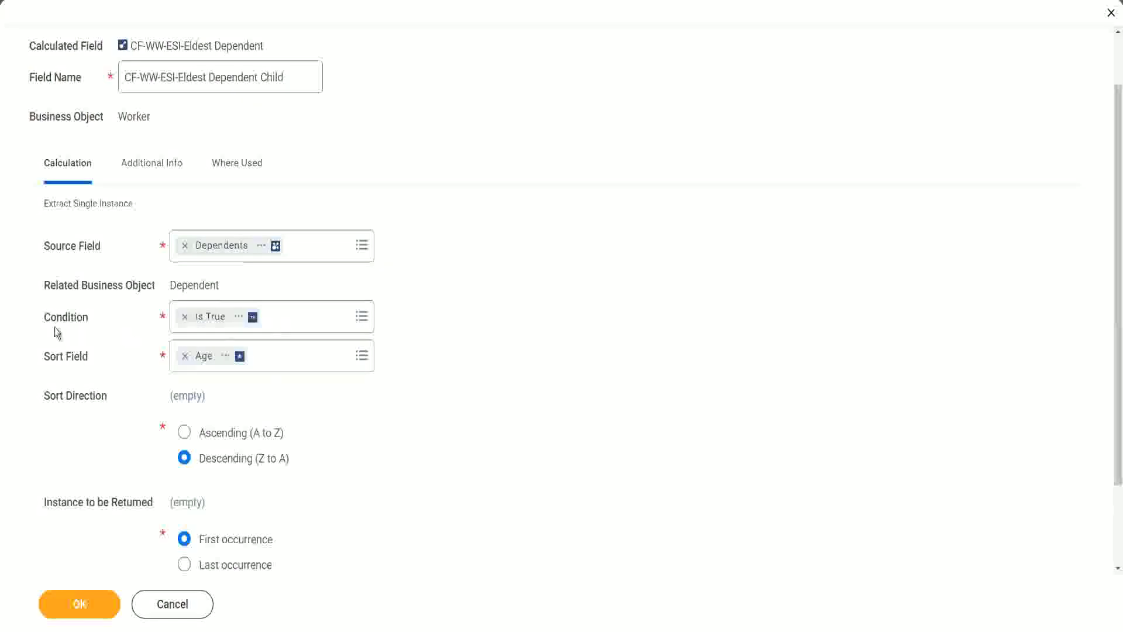
- Open the Condition choices of the calculated field
click(90, 319)
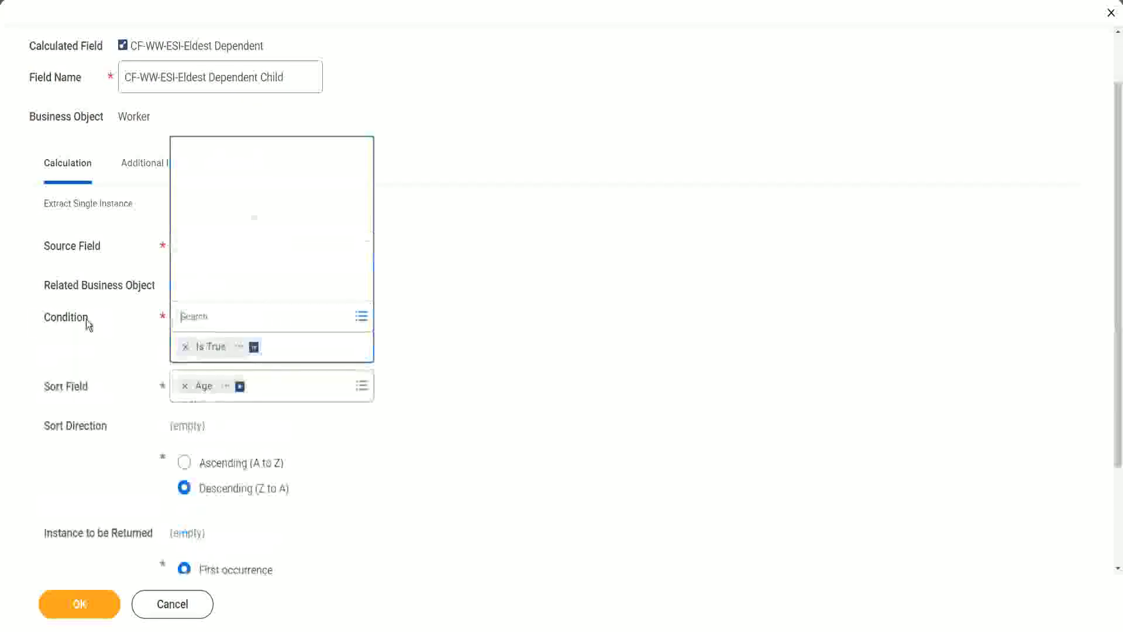